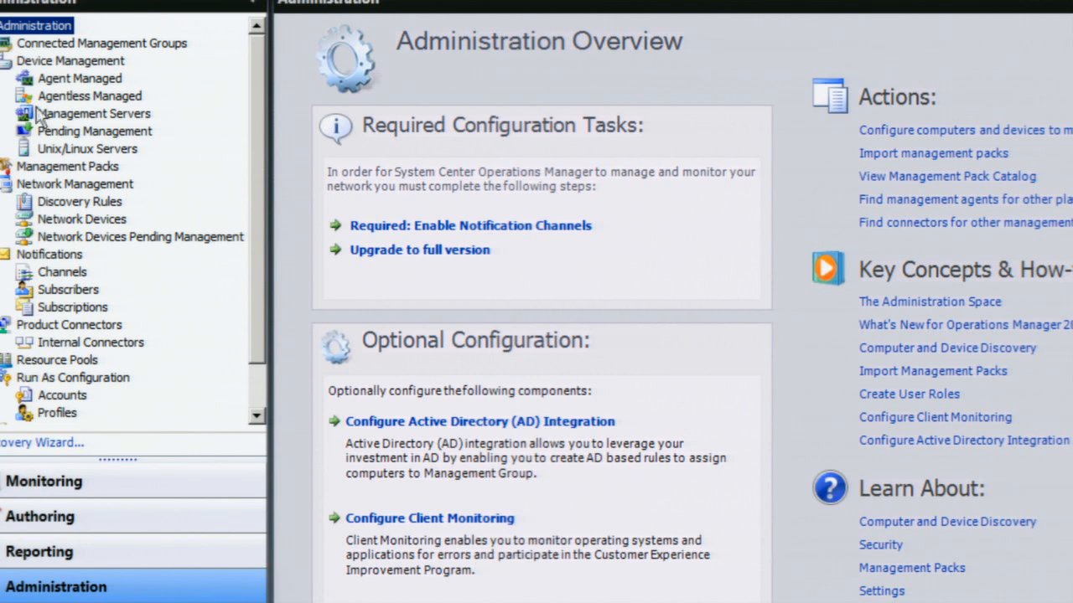
Step: Show the Network Management discovery rules, including Lab 42 Network Discovery, and launch the Discovery Wizard
left_click(101, 185)
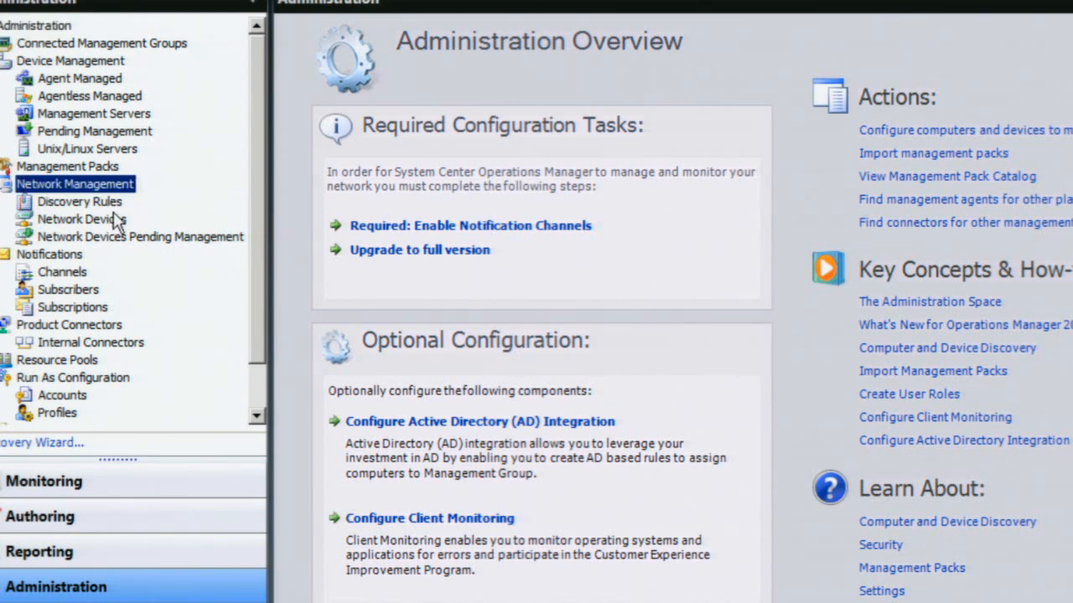
left_click(112, 206)
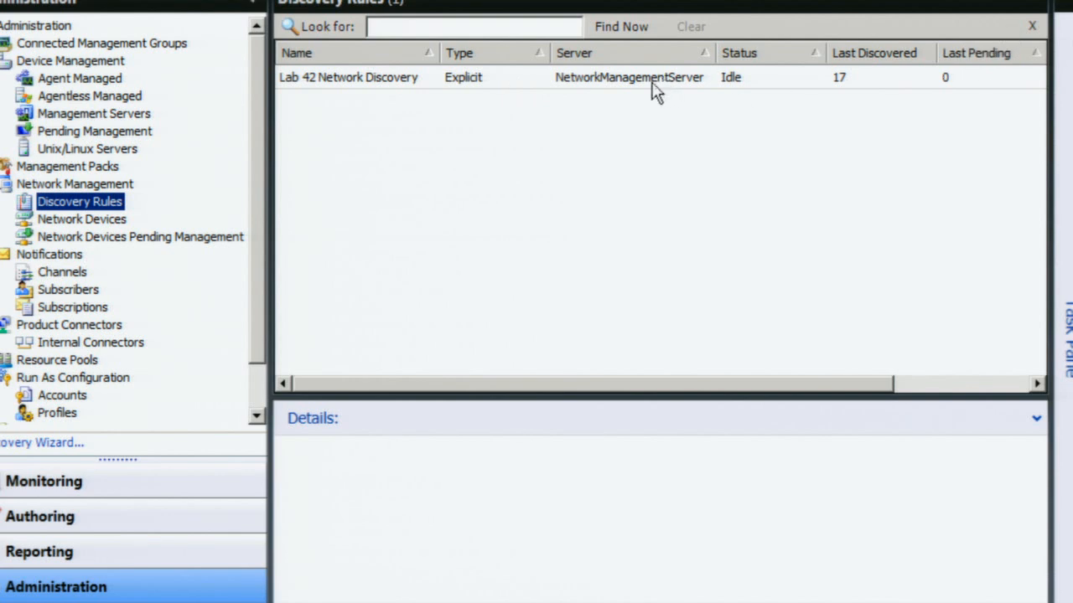
left_click(63, 447)
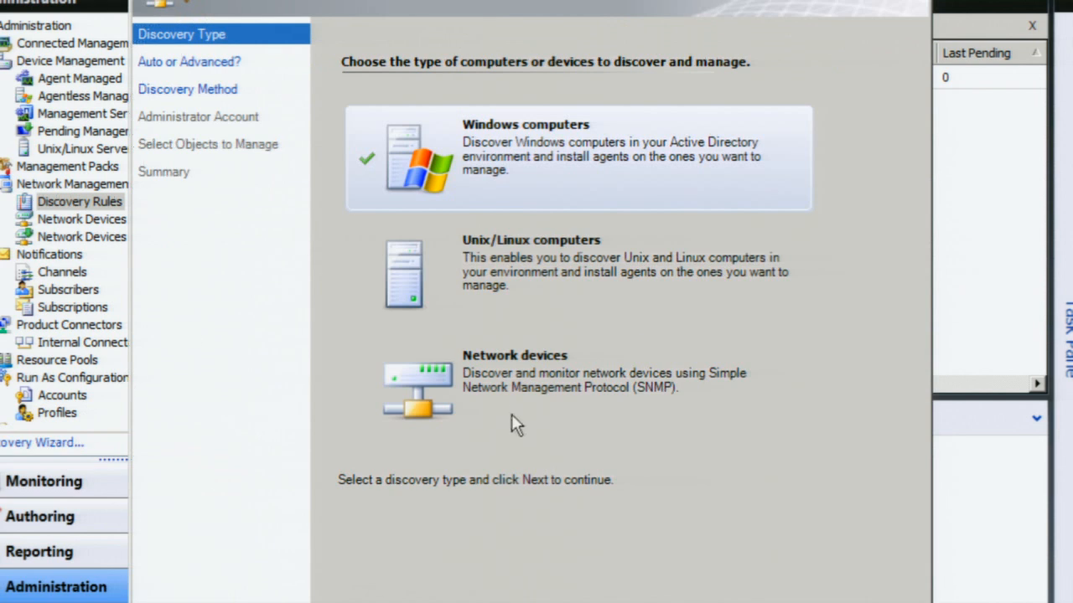
Step: Choose Network devices as the discovery type and advance to General Properties
left_click(514, 404)
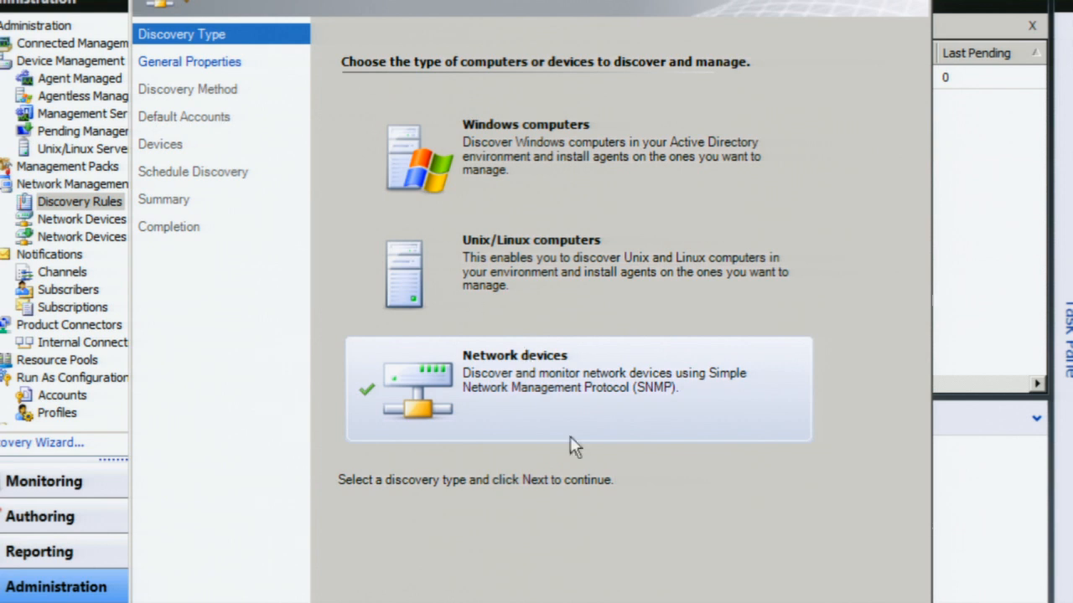
left_click(709, 602)
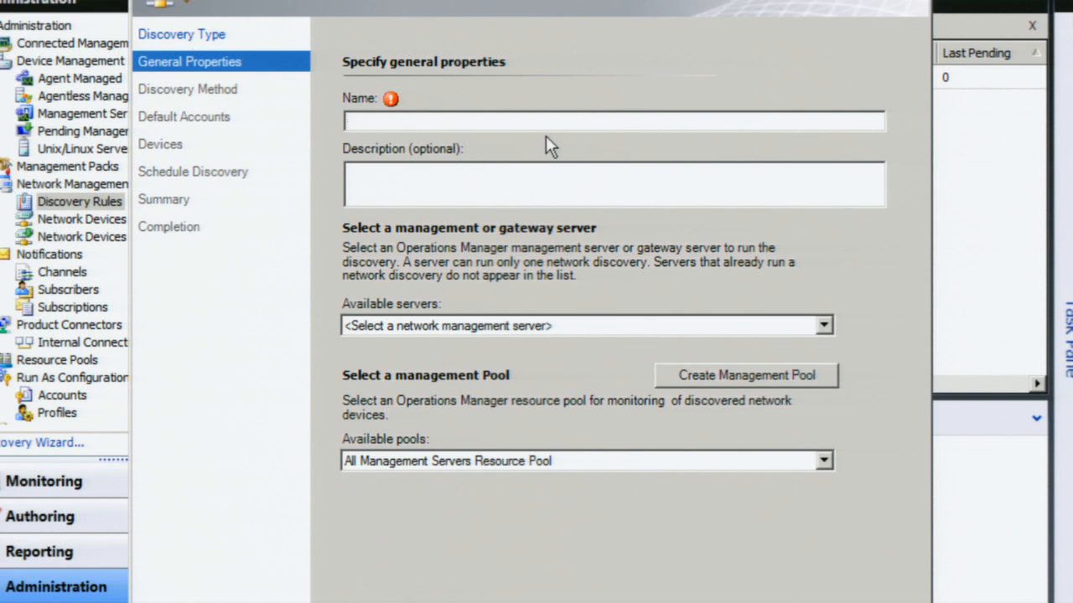
Step: Name the discovery 'Atlanta Show Devices Discovery' on server OMNetDemo.OMDEMO.net with Network Monitoring Pool
type("Atlanta Show ")
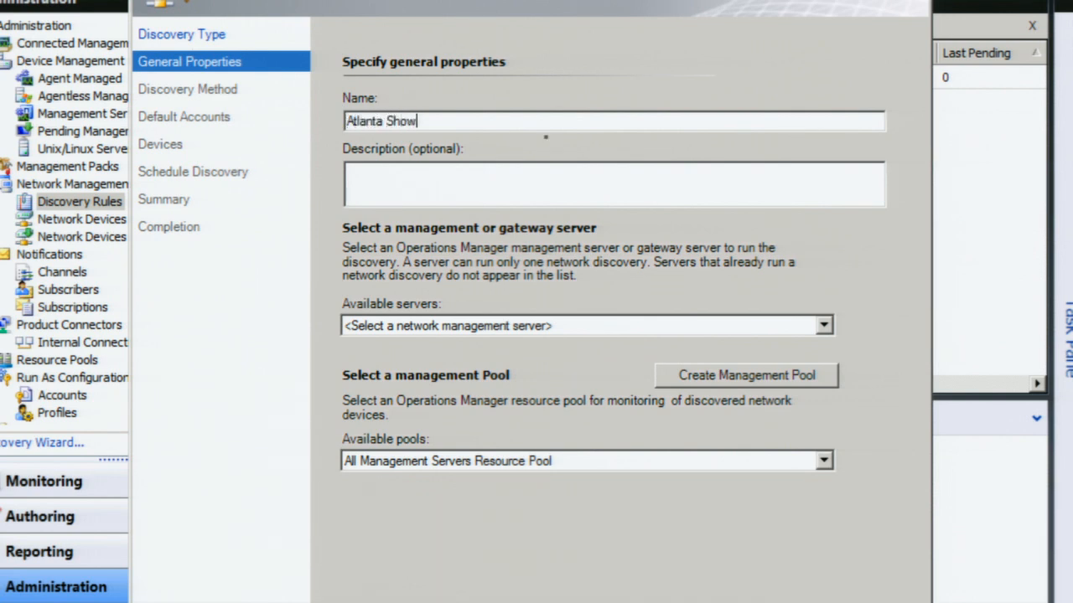
type("Devices D")
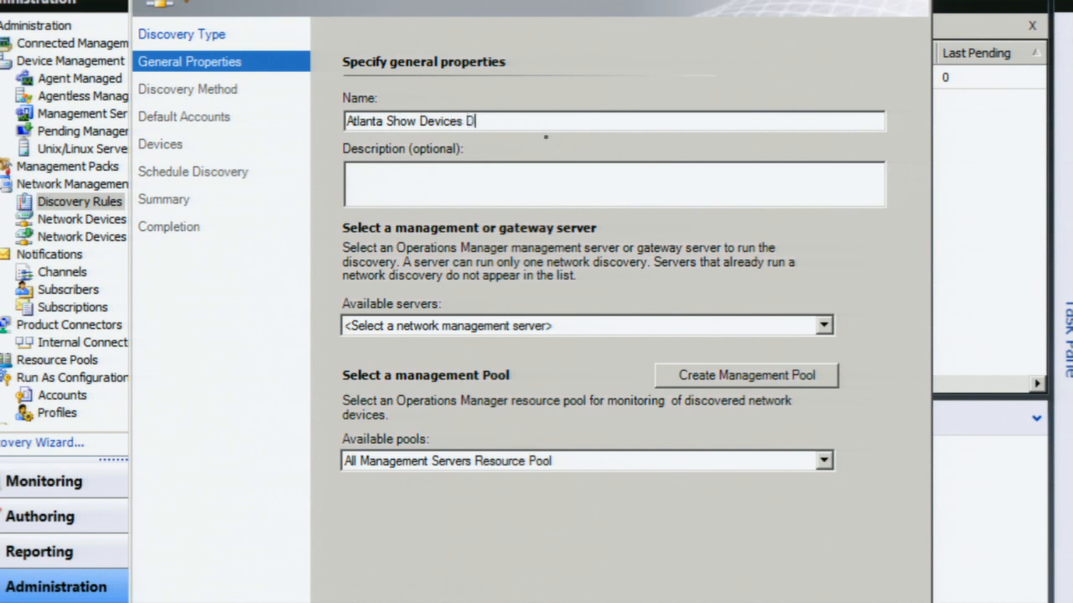
type("iscovery")
left_click(469, 327)
left_click(444, 361)
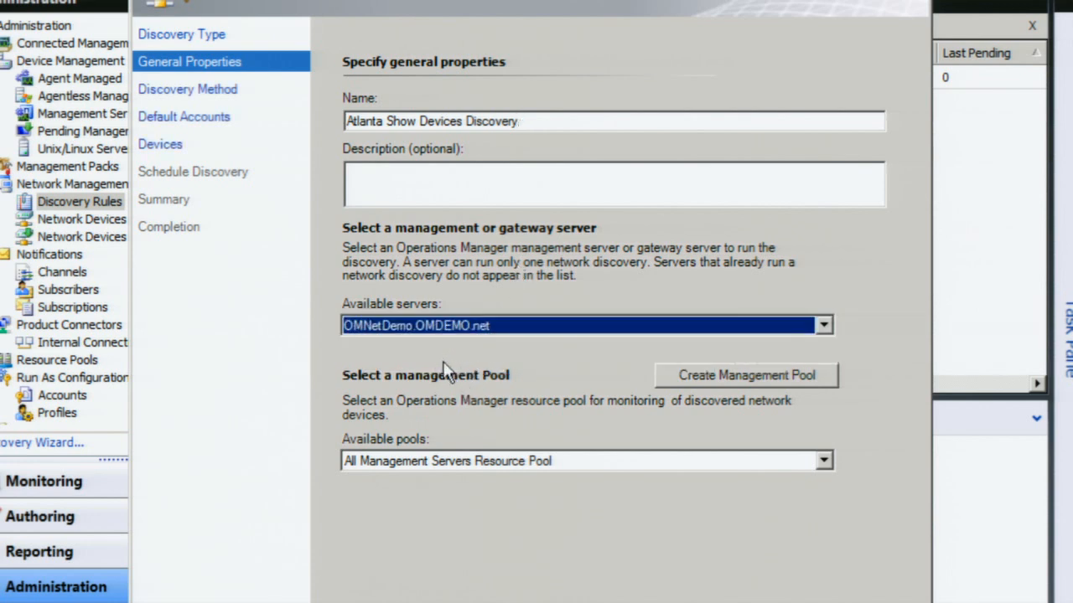
left_click(523, 462)
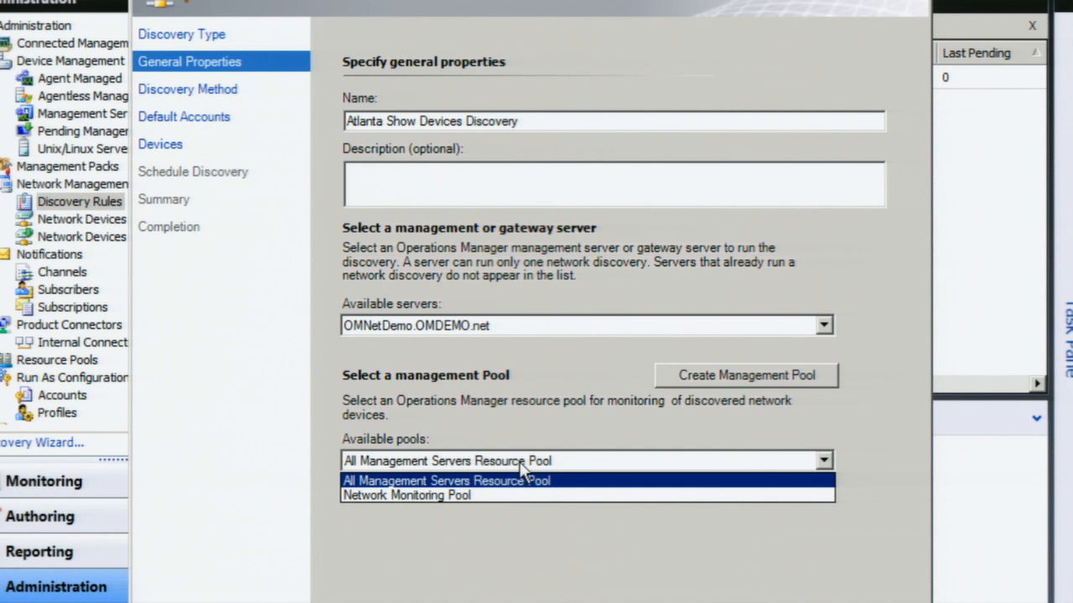
left_click(457, 495)
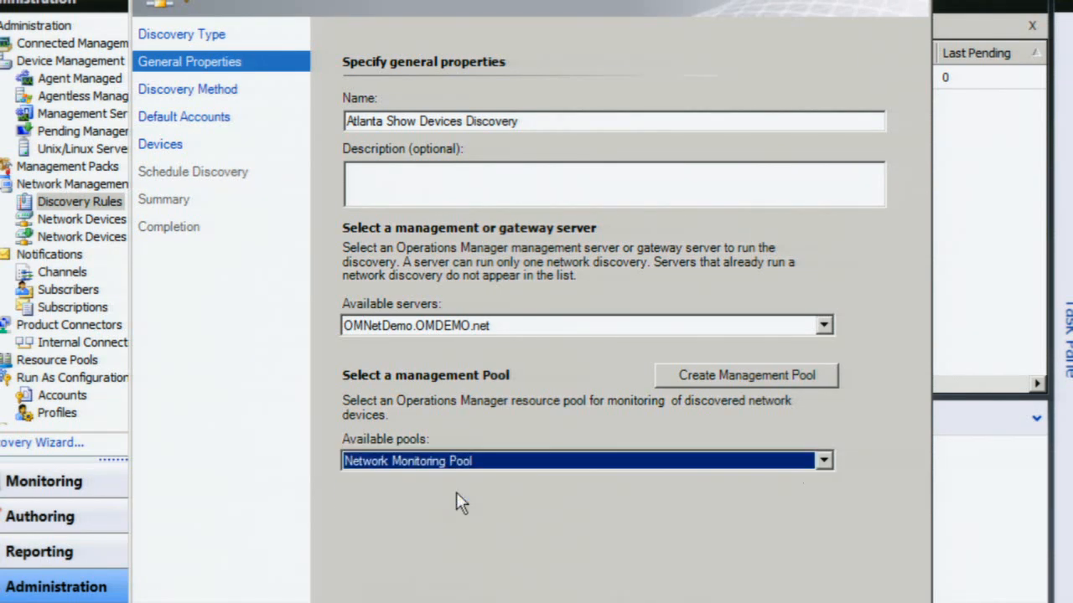
left_click(700, 602)
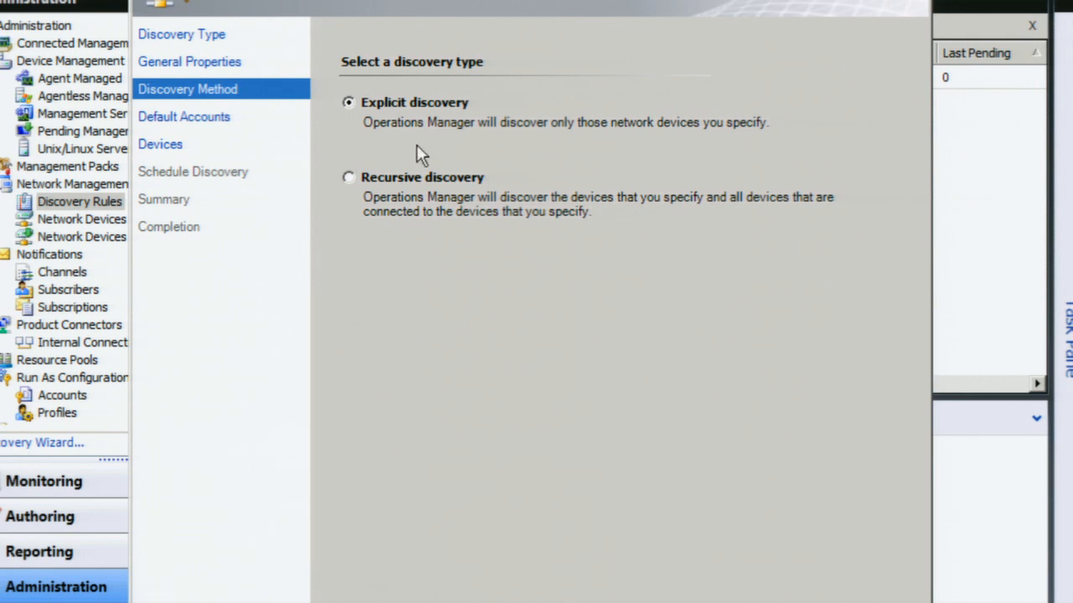
Step: Switch the discovery method to Recursive discovery and advance to Default Accounts
left_click(419, 184)
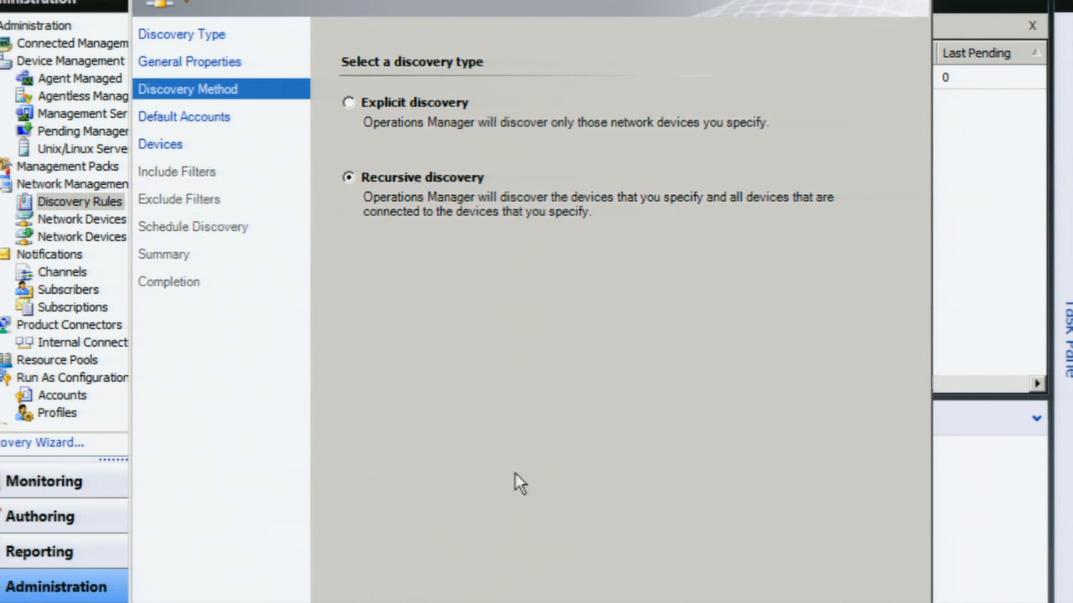
left_click(702, 602)
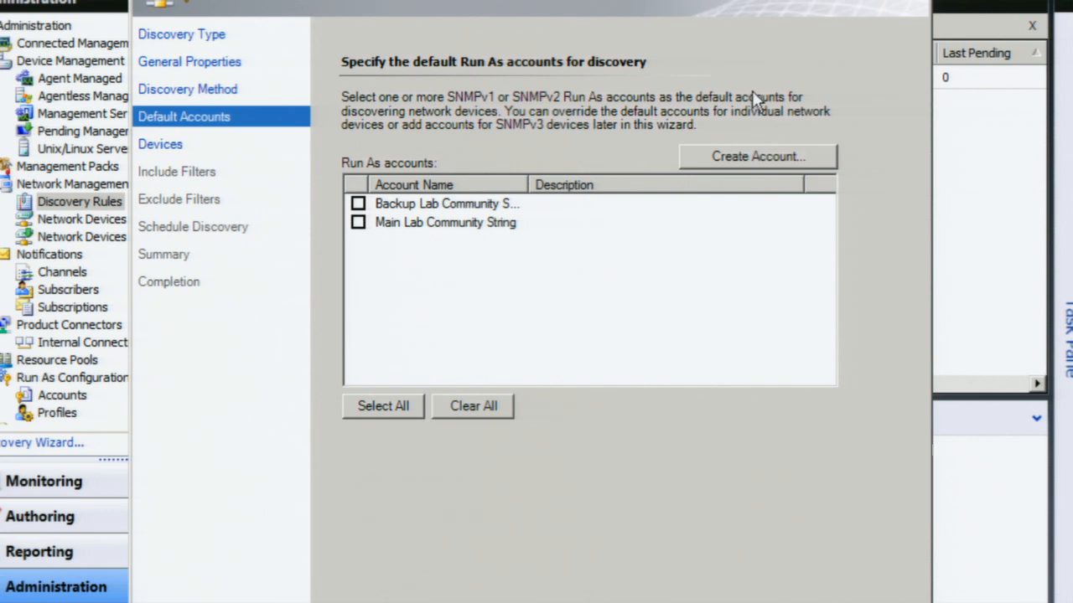
Step: Create the 'Atlanta Show Credentials' community-string Run As account and continue to the Devices step
left_click(761, 159)
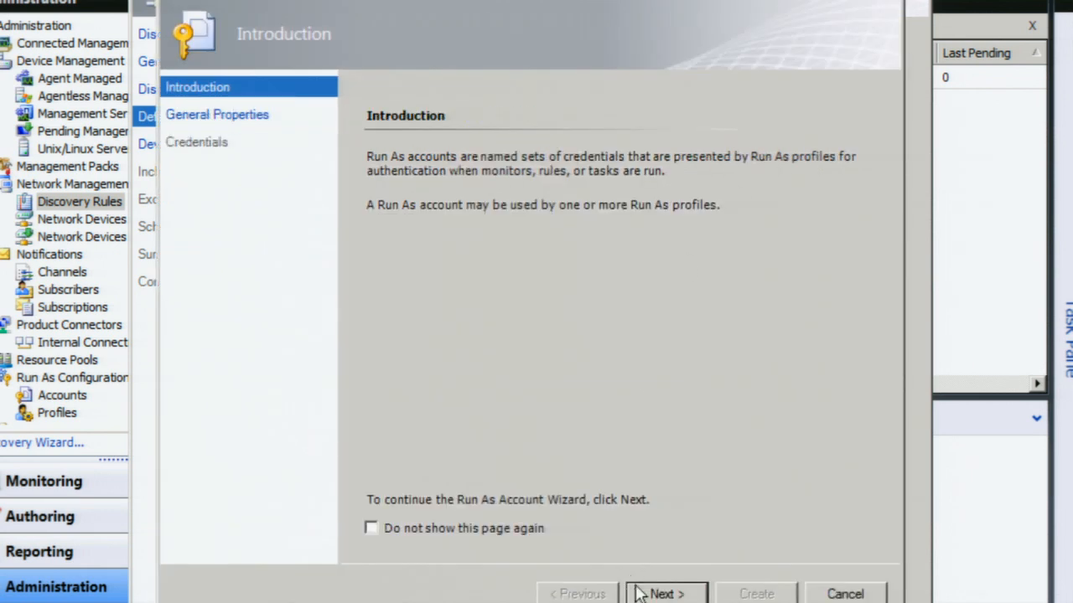
left_click(666, 593)
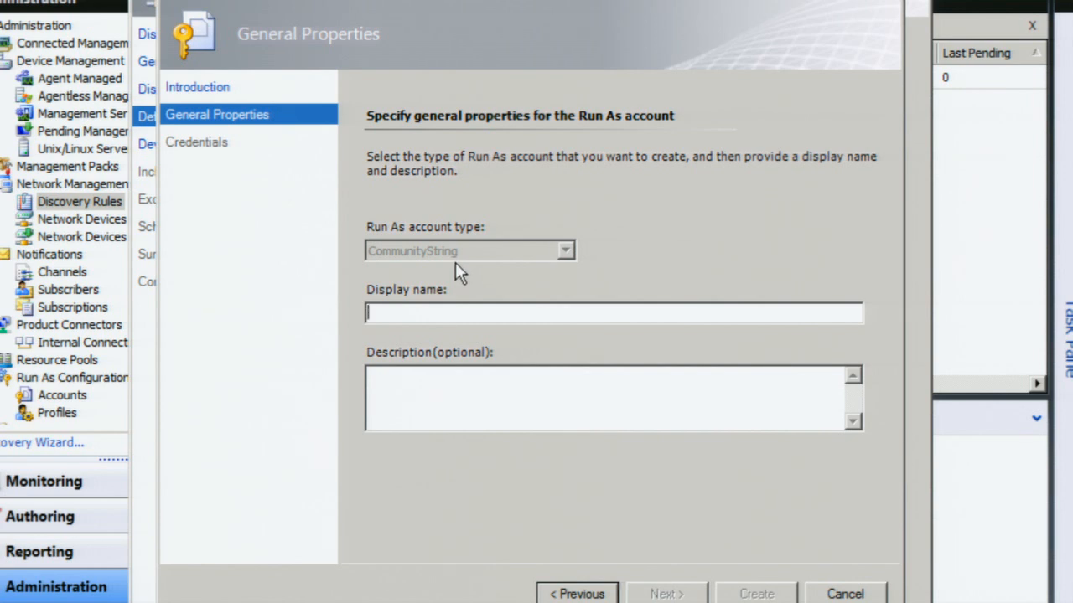
type("Atlamnt")
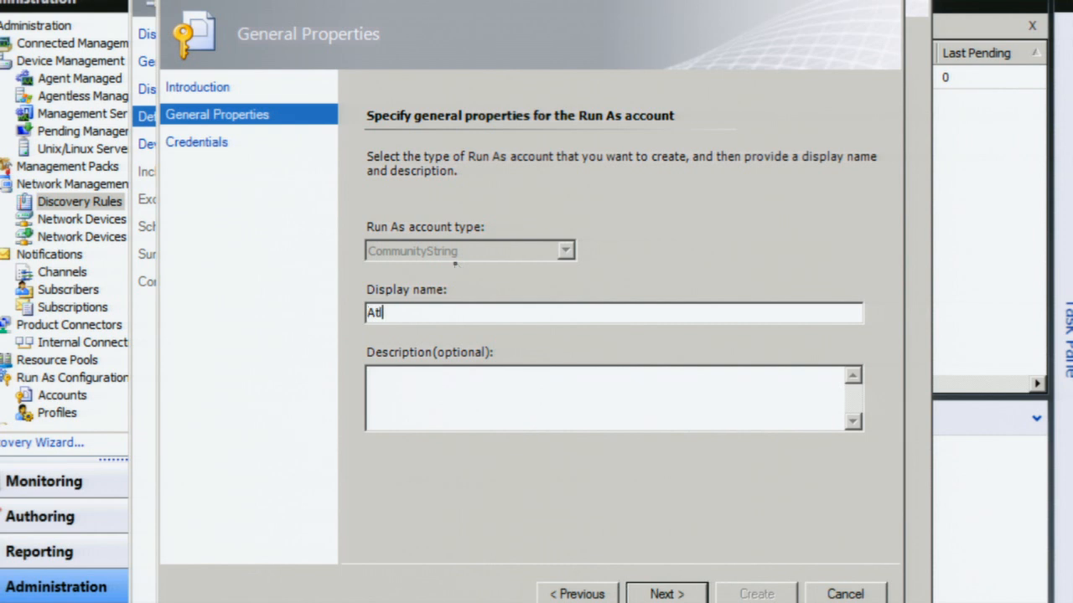
key("BackSpace")
key("BackSpace")
key("BackSpace")
type("nta Show Credentials")
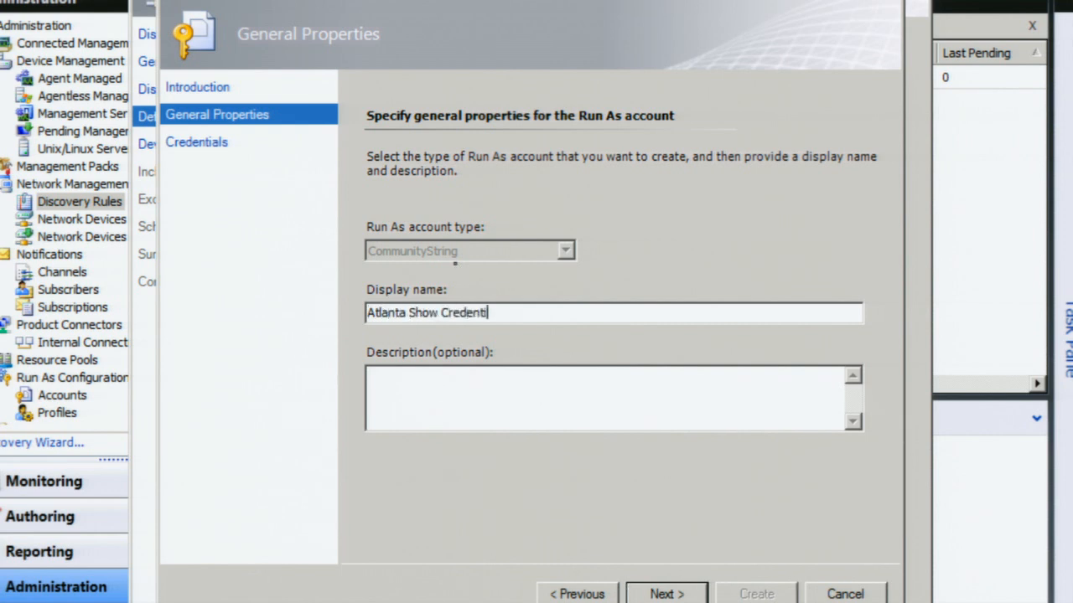
key("Return")
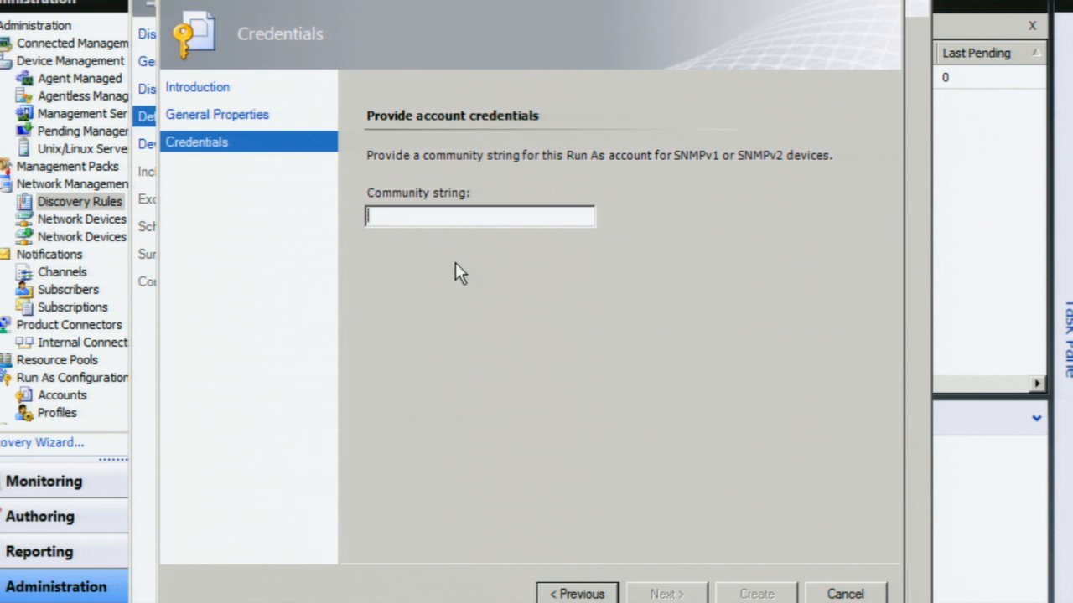
type("public")
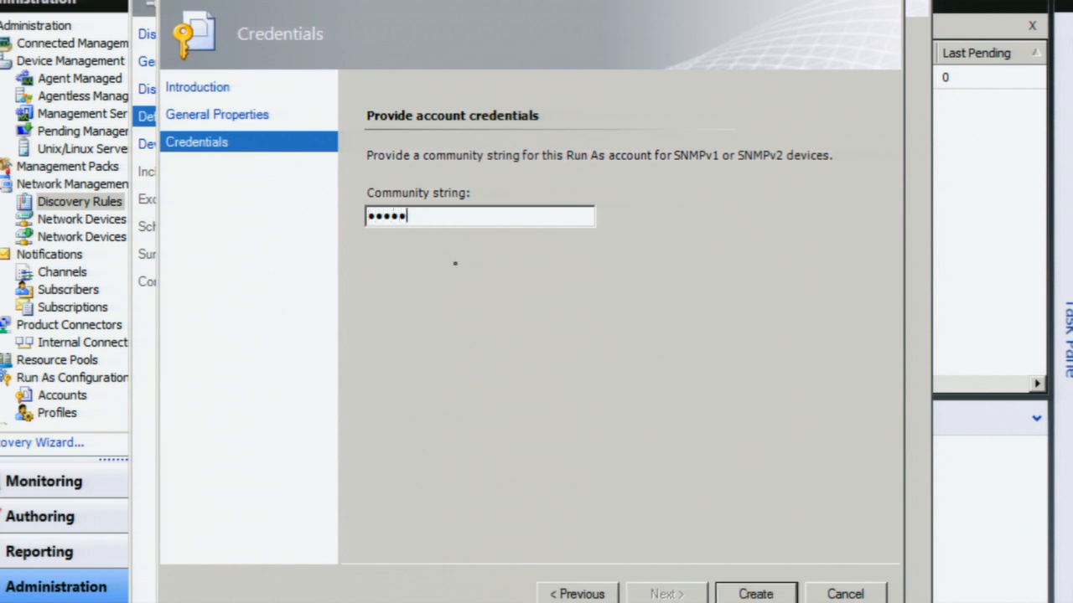
key("Return")
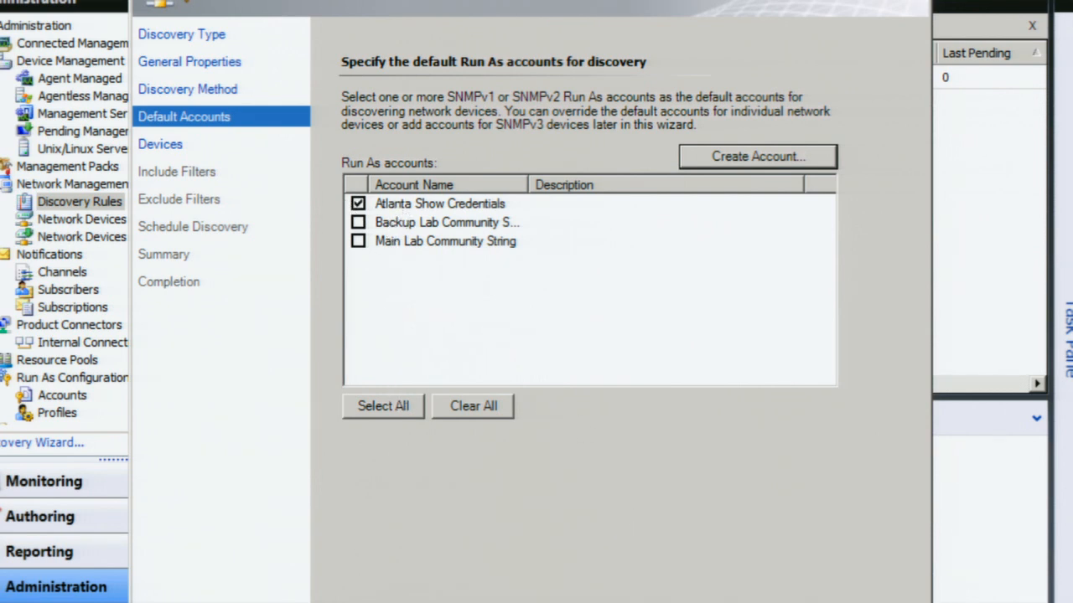
left_click(691, 602)
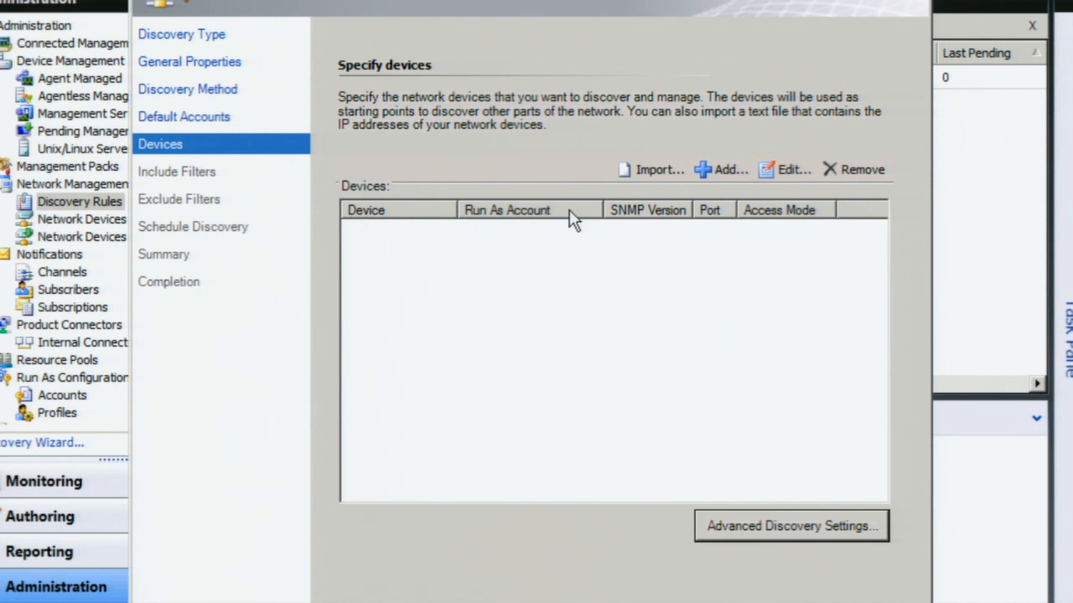
left_click(643, 167)
Step: Add device 127.0.0.1, keeping ICMP and SNMP as the access mode
left_click(739, 442)
left_click(705, 169)
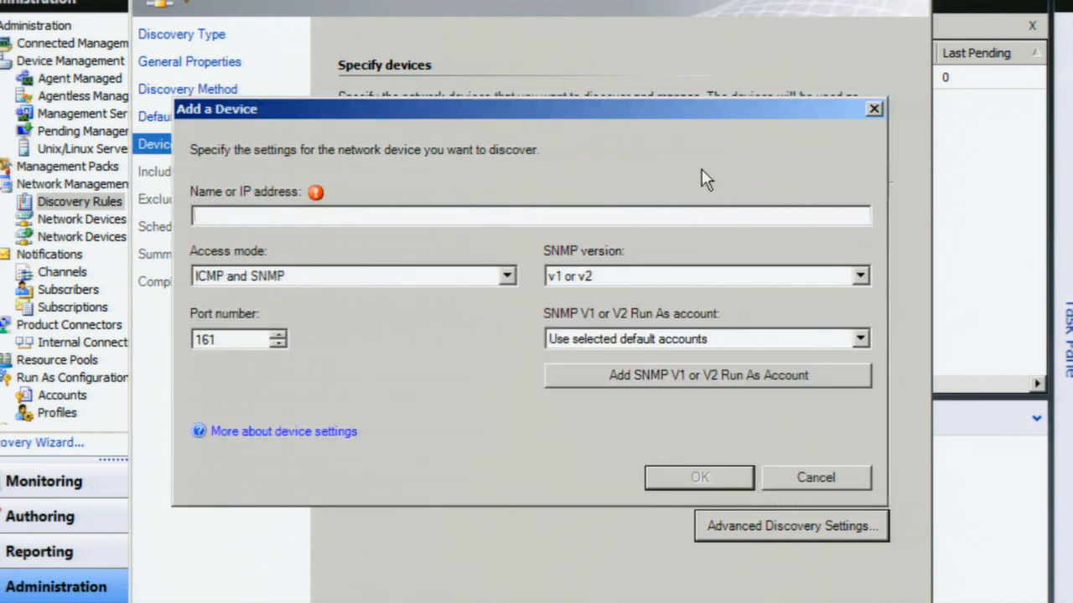
type("12")
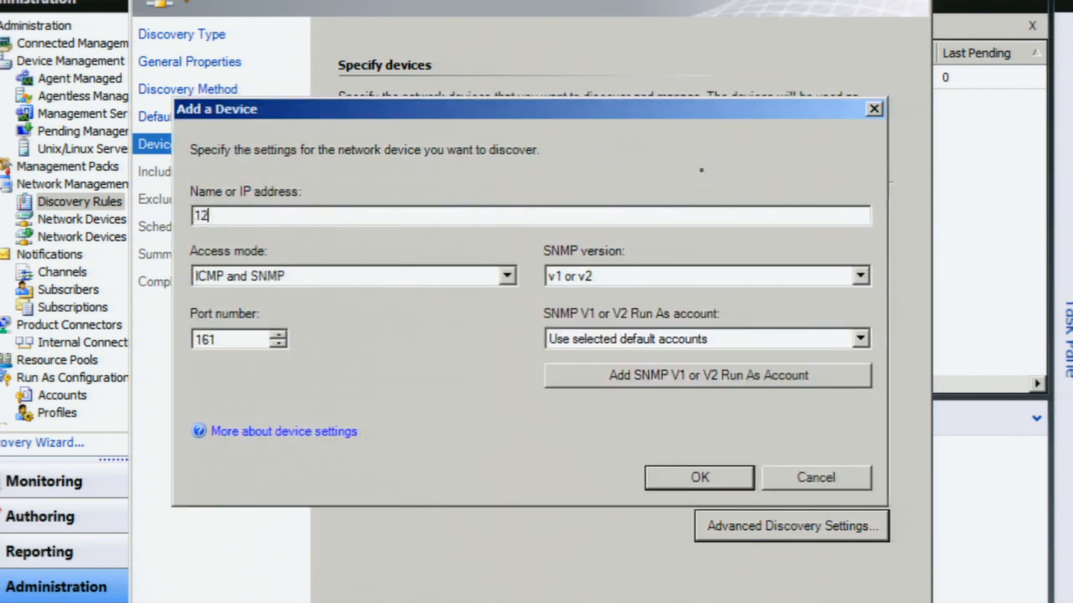
type("7.0.0.1")
left_click(507, 277)
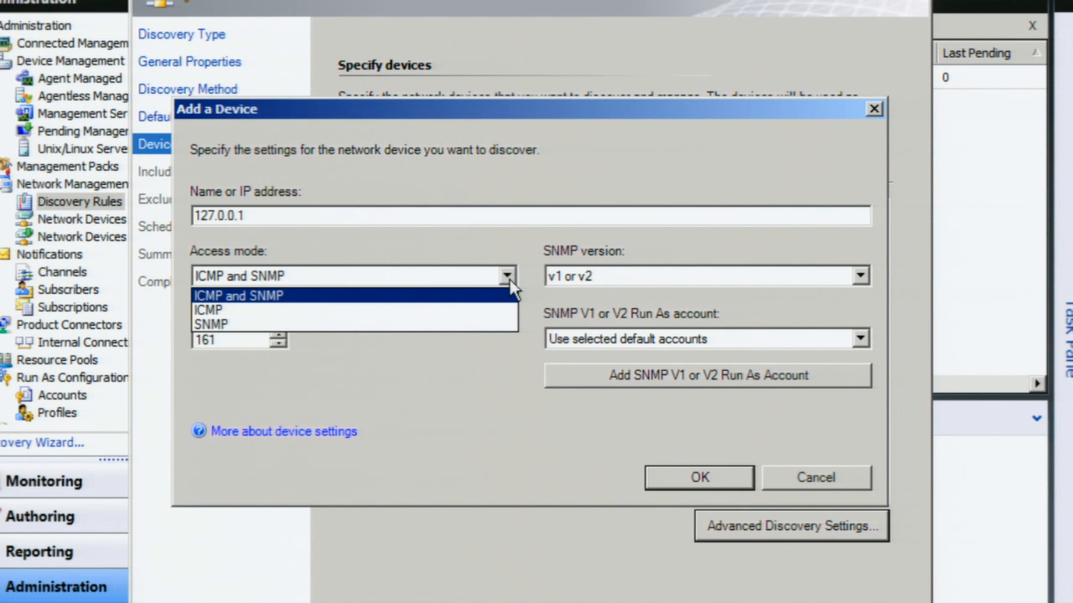
left_click(508, 278)
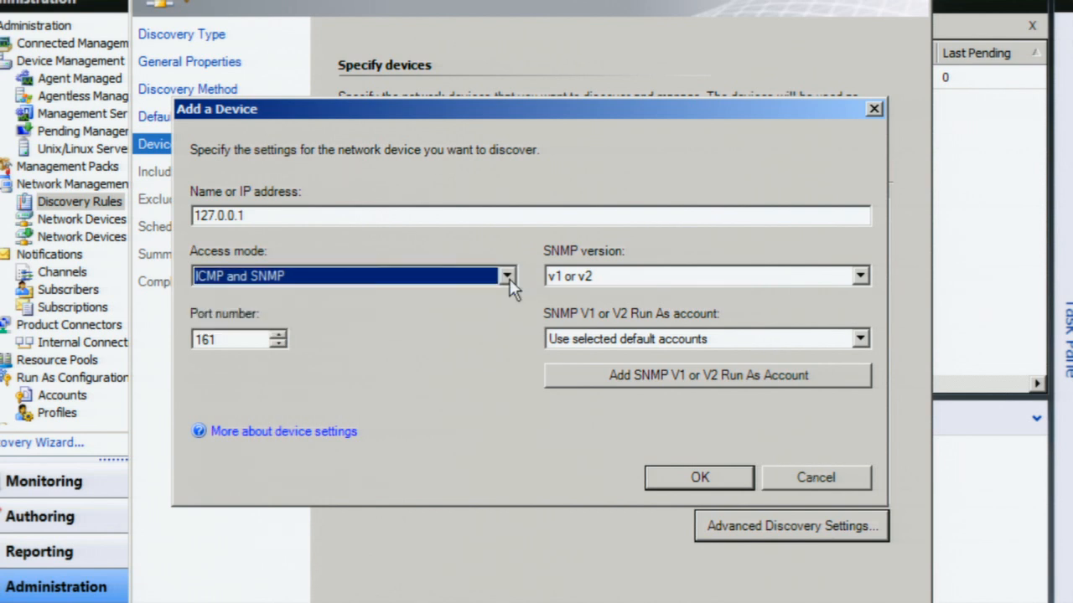
Step: Try SNMP v3 for the device, abandoning a new v3 Run As account and browsing existing ones
left_click(627, 280)
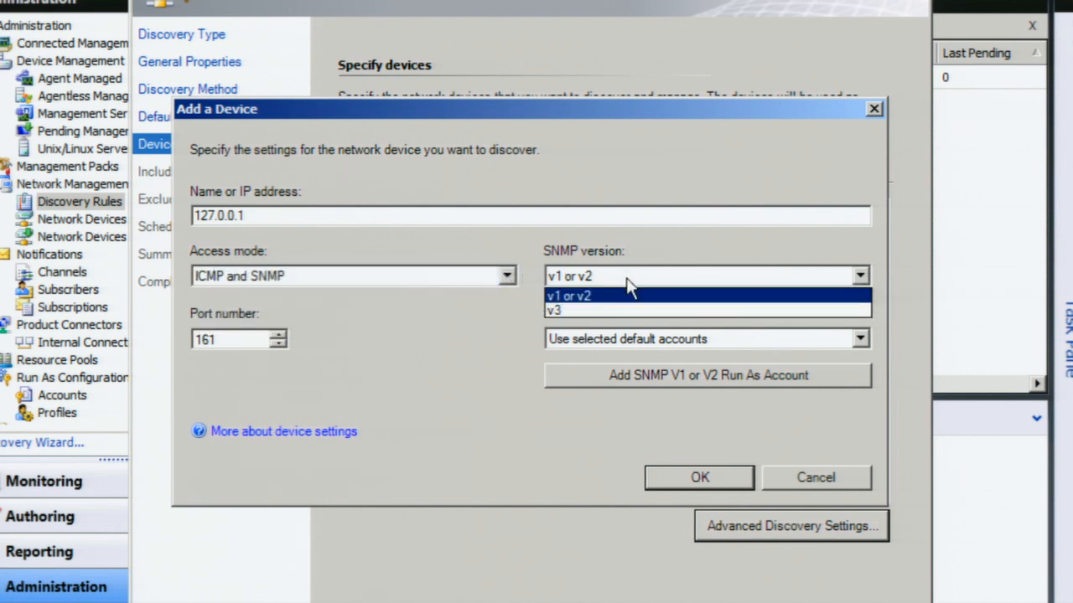
left_click(592, 312)
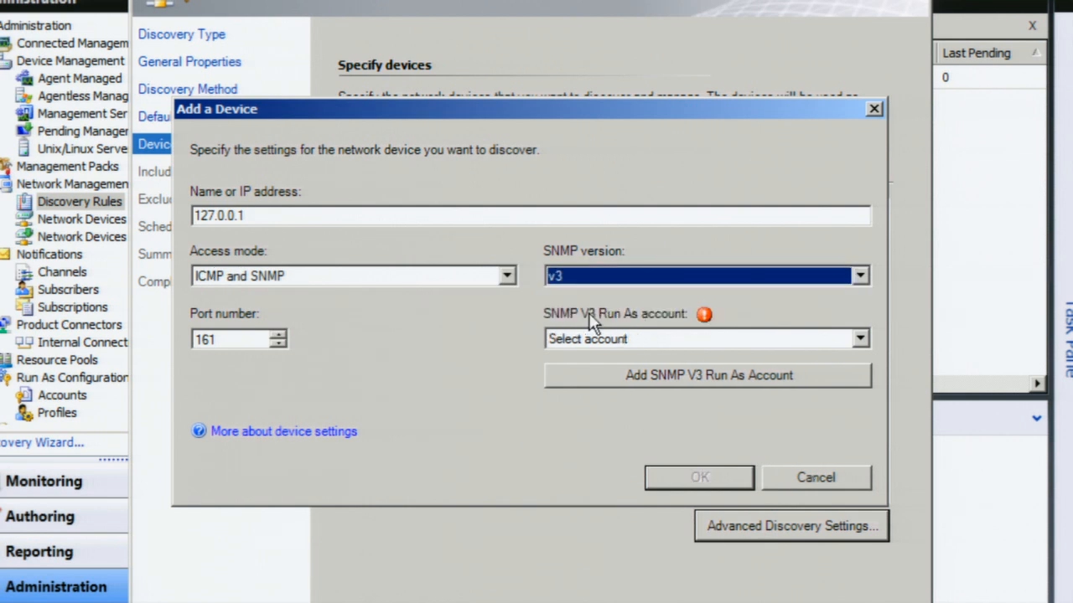
left_click(580, 380)
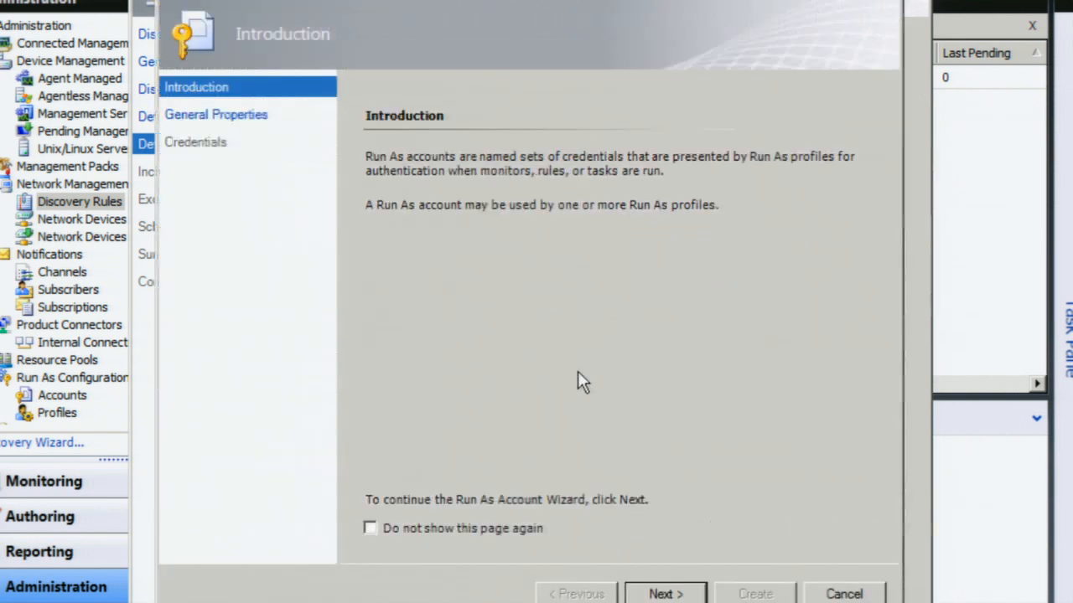
left_click(681, 596)
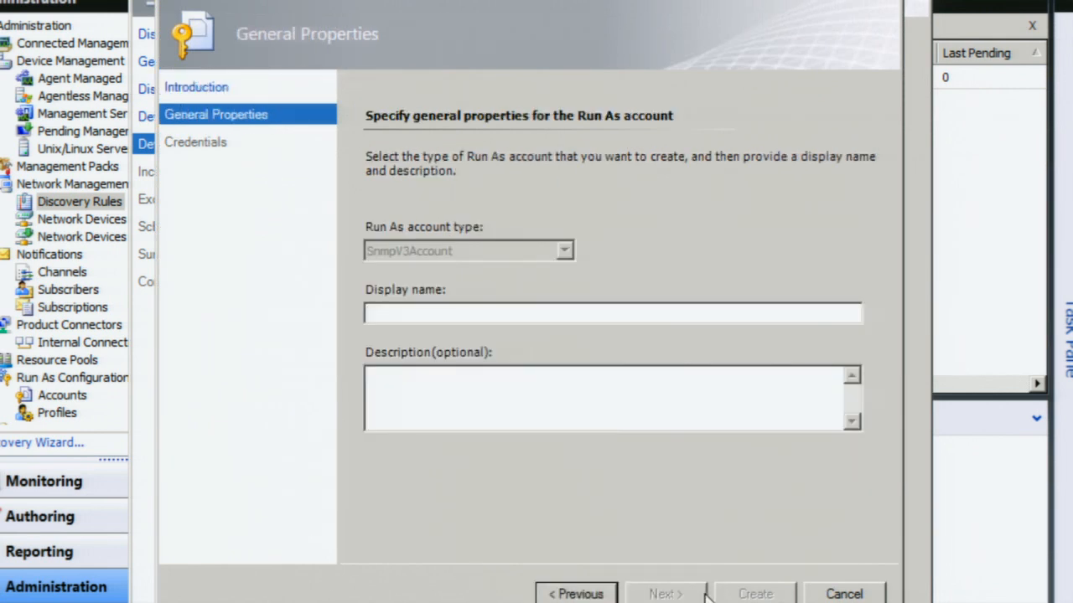
left_click(843, 593)
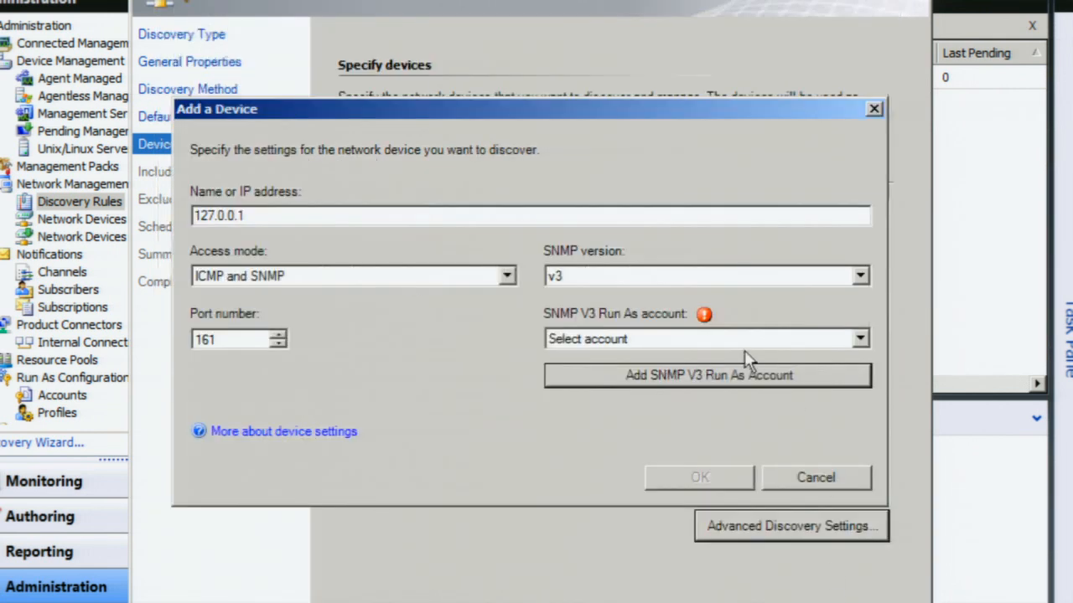
left_click(619, 339)
left_click(614, 356)
Step: Set the device to SNMP v1 or v2 with Atlanta Show Credentials and confirm it
left_click(610, 278)
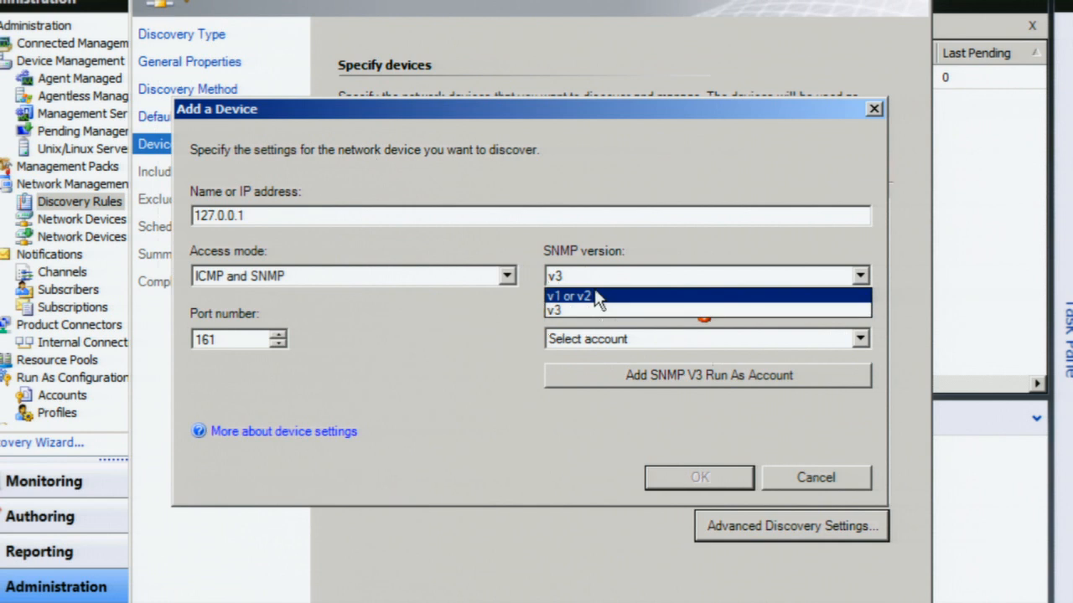
left_click(598, 297)
left_click(598, 340)
left_click(590, 375)
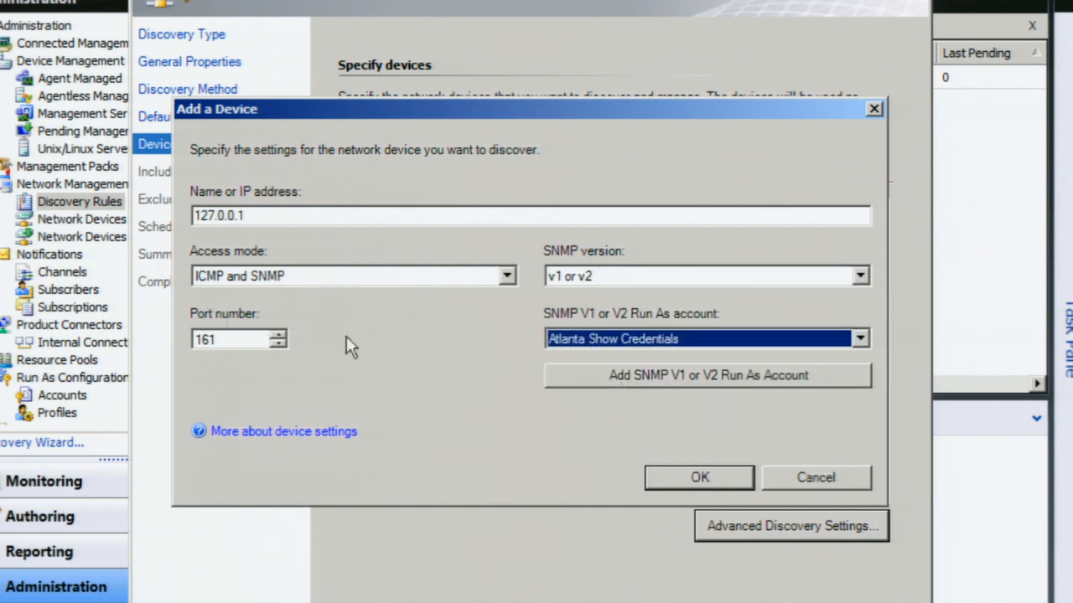
left_click(700, 480)
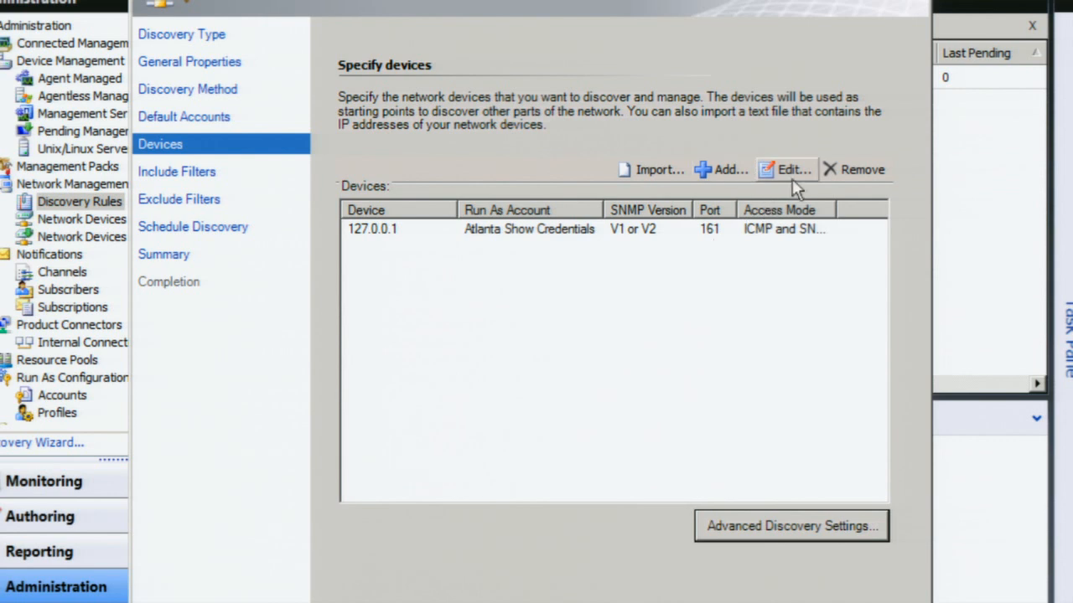
Step: Restrict discovery to specified ranges and add an include filter covering all addresses (*)
left_click(676, 602)
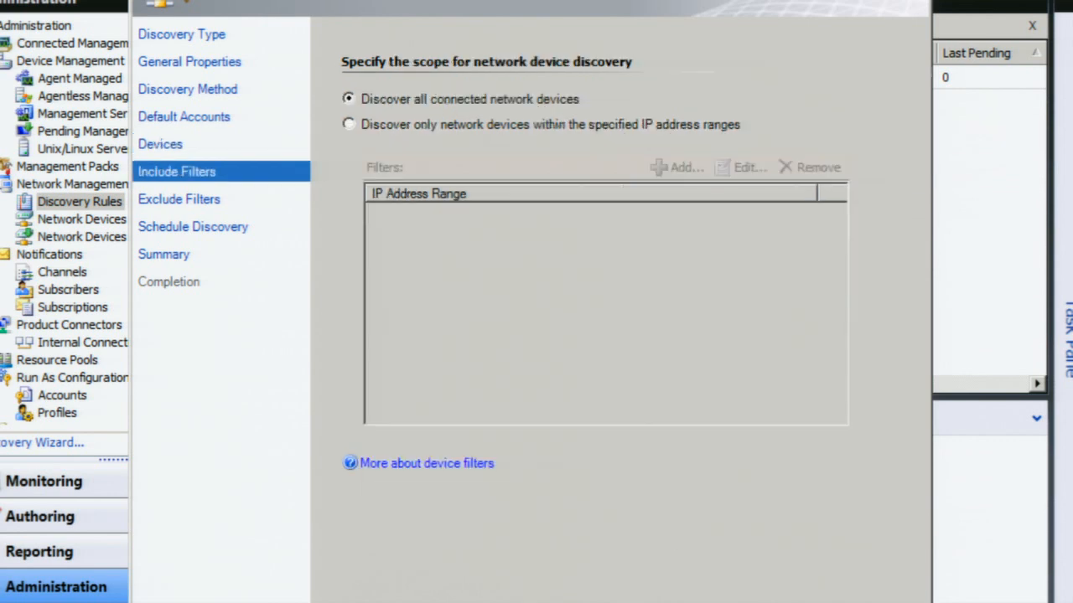
left_click(498, 123)
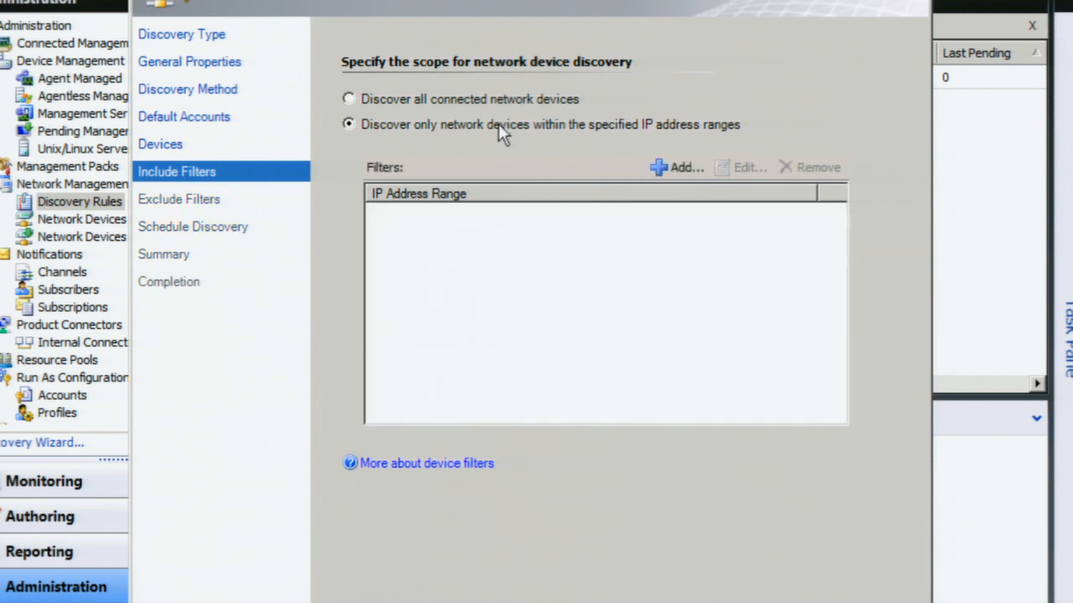
left_click(661, 169)
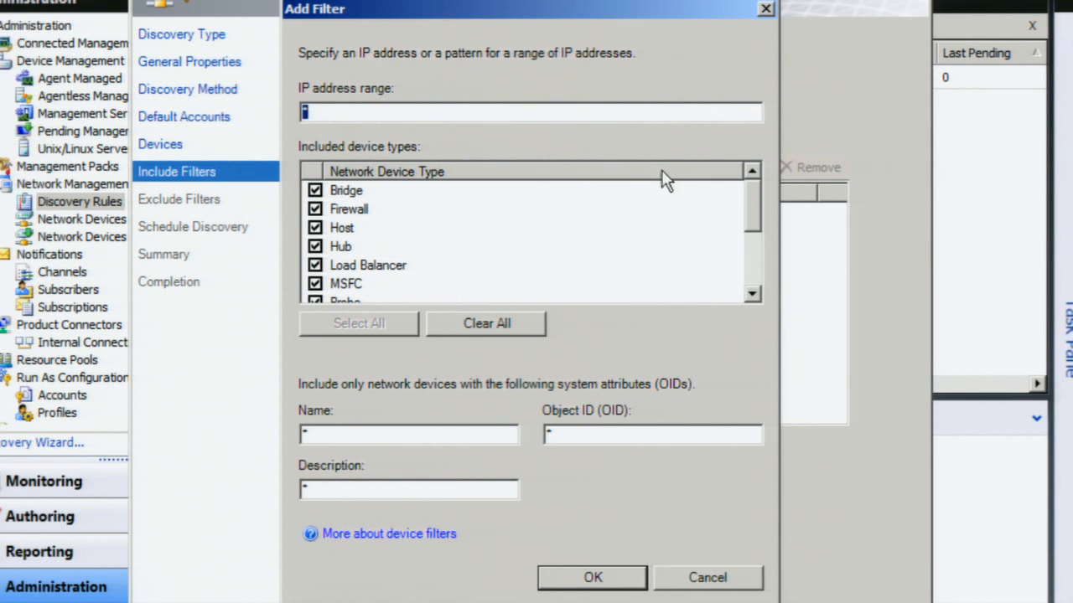
type("127")
key("BackSpace")
key("BackSpace")
key("BackSpace")
Step: Limit the include filter to Switch devices named ATL* and save it
left_click_drag(755, 205, 751, 289)
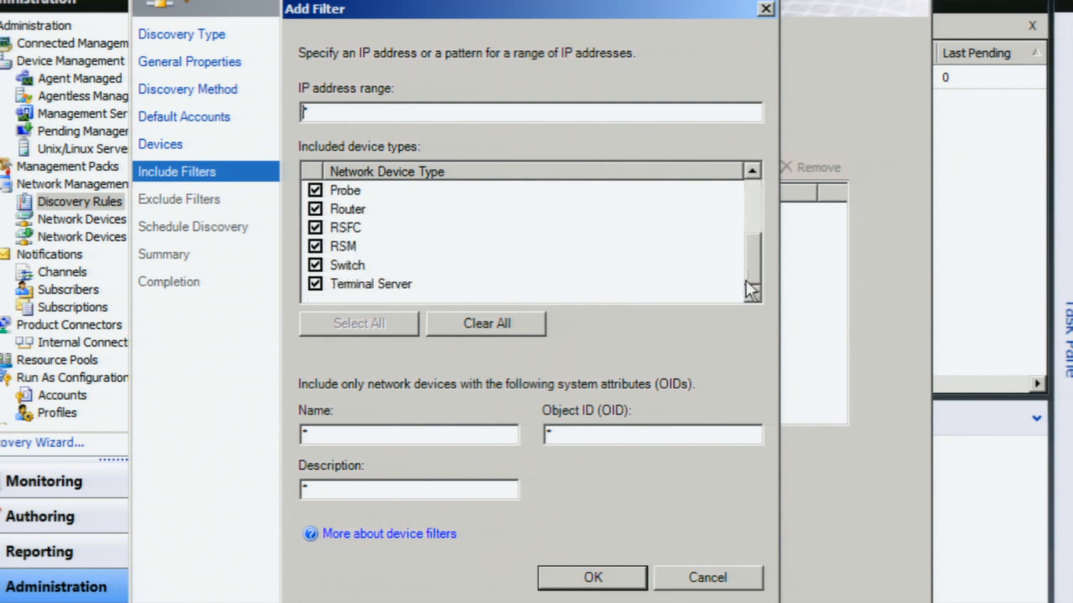
left_click(501, 325)
left_click(316, 266)
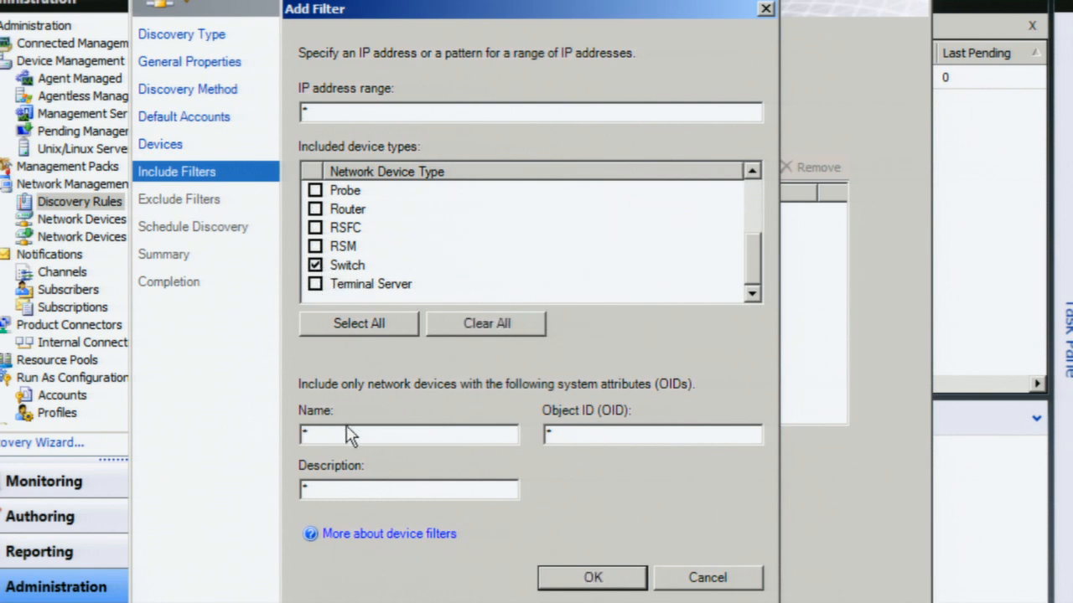
left_click(306, 434)
type("ATL")
left_click(580, 434)
left_click(592, 578)
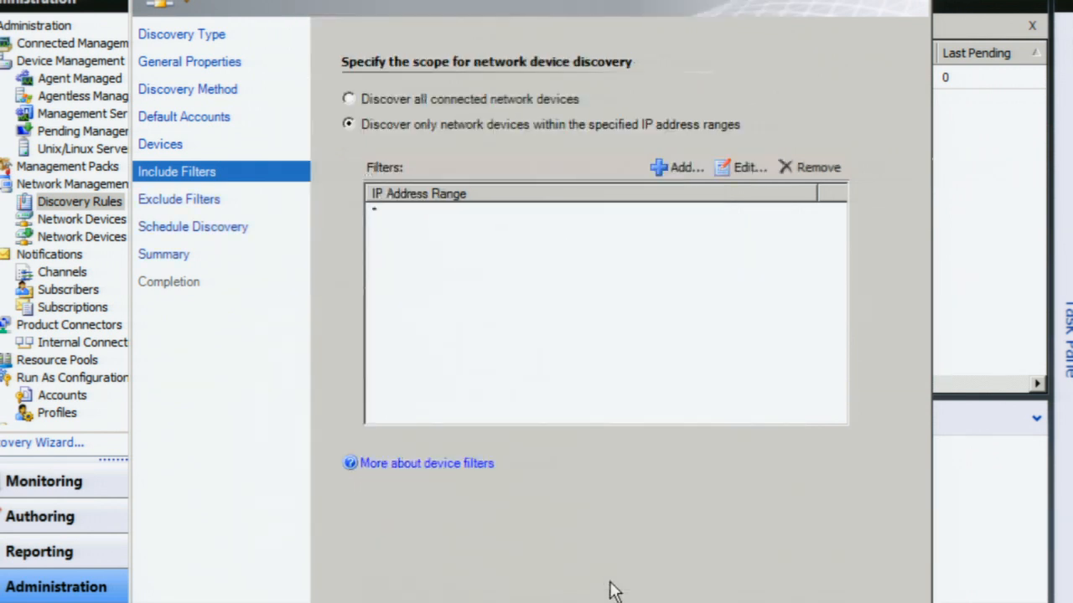
left_click(639, 602)
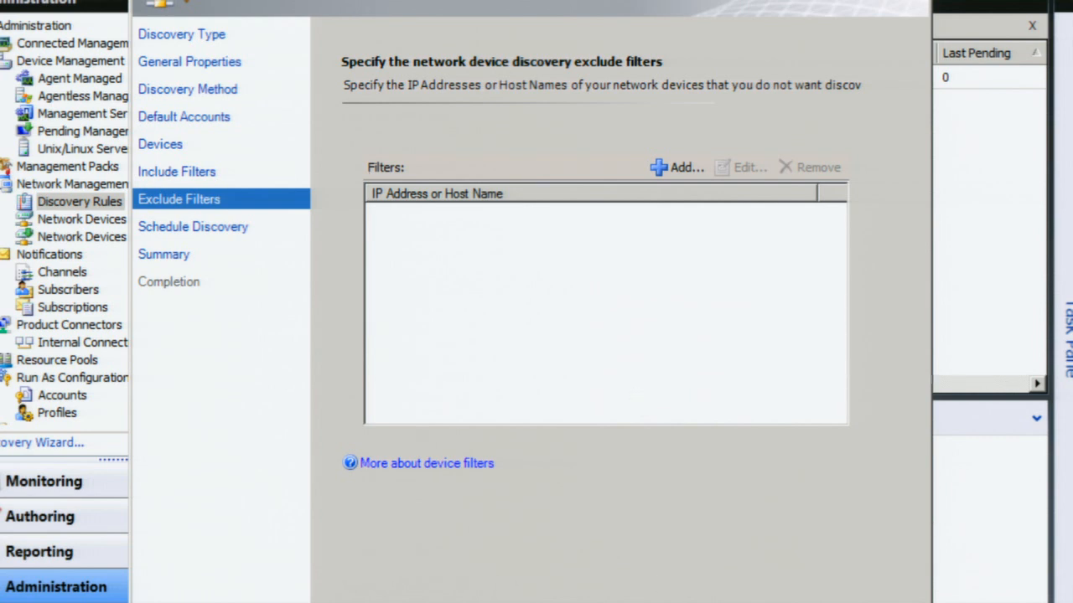
Step: Skip exclude filters, set the rule to run manually, and reach the Summary page
left_click(683, 602)
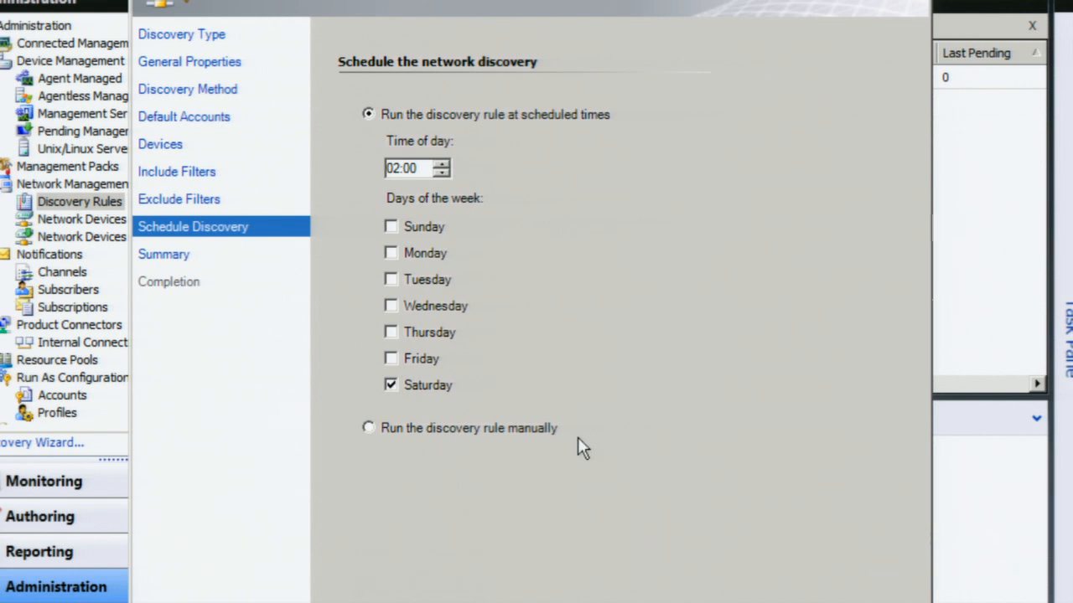
left_click(520, 433)
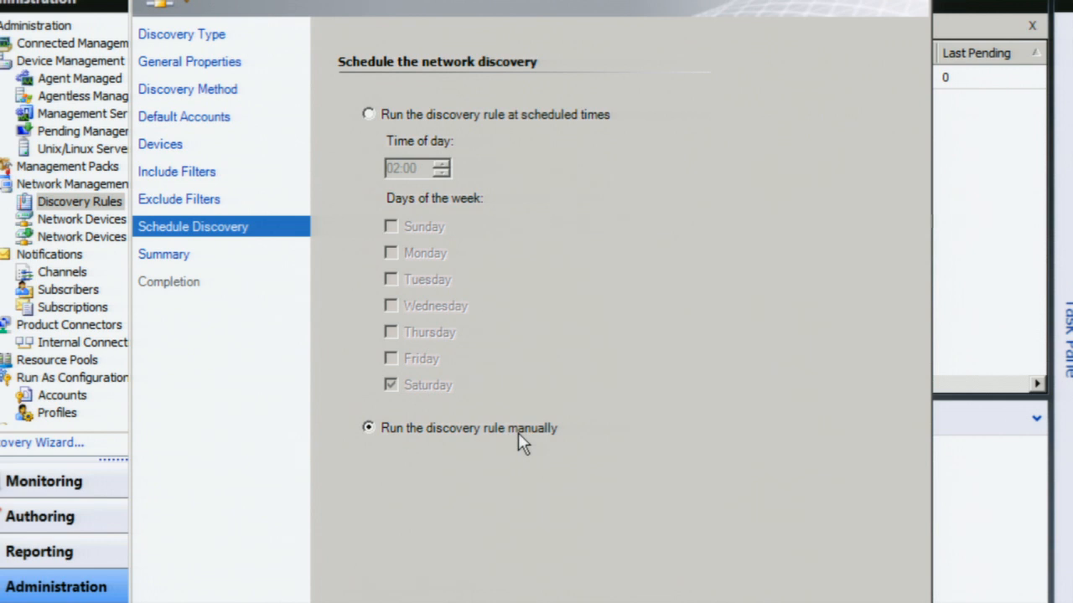
key("alt+n")
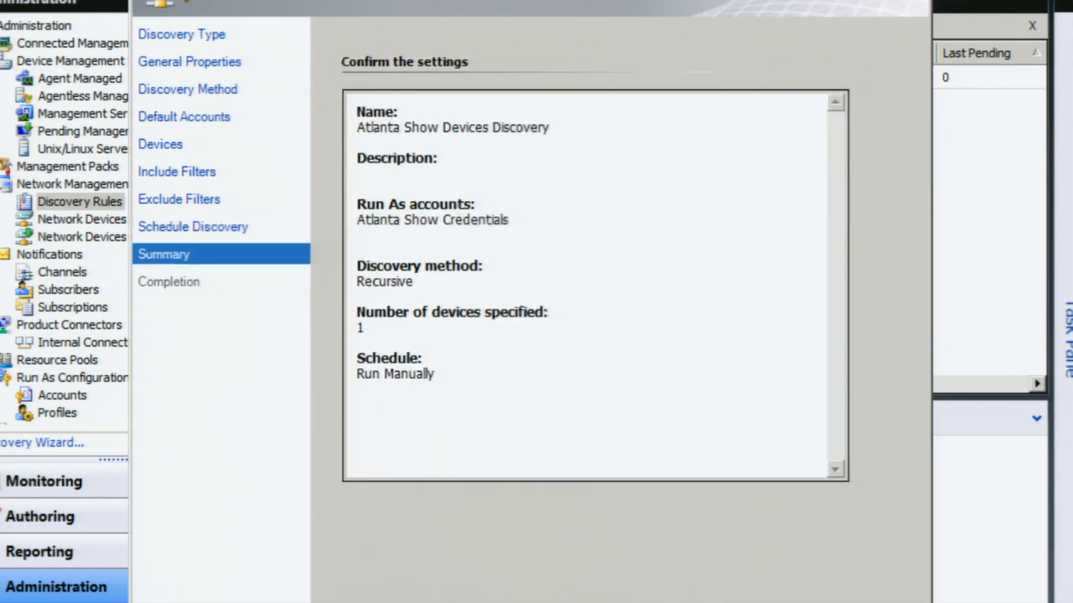
Step: Close the wizard, view actions for Lab 42 Network Discovery, and open Network Devices
key("Escape")
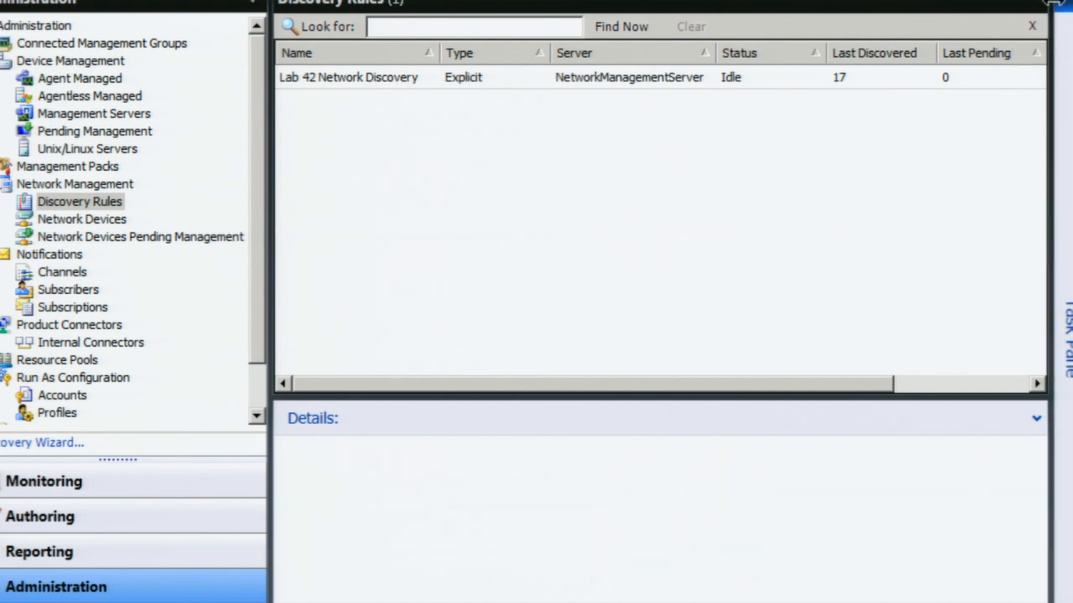
right_click(867, 79)
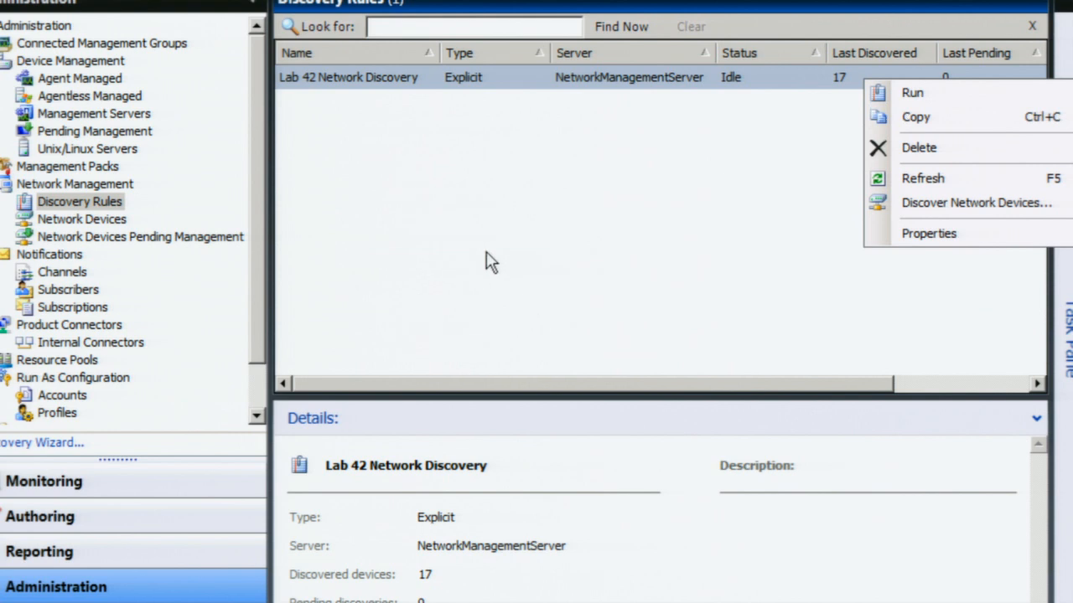
left_click(67, 220)
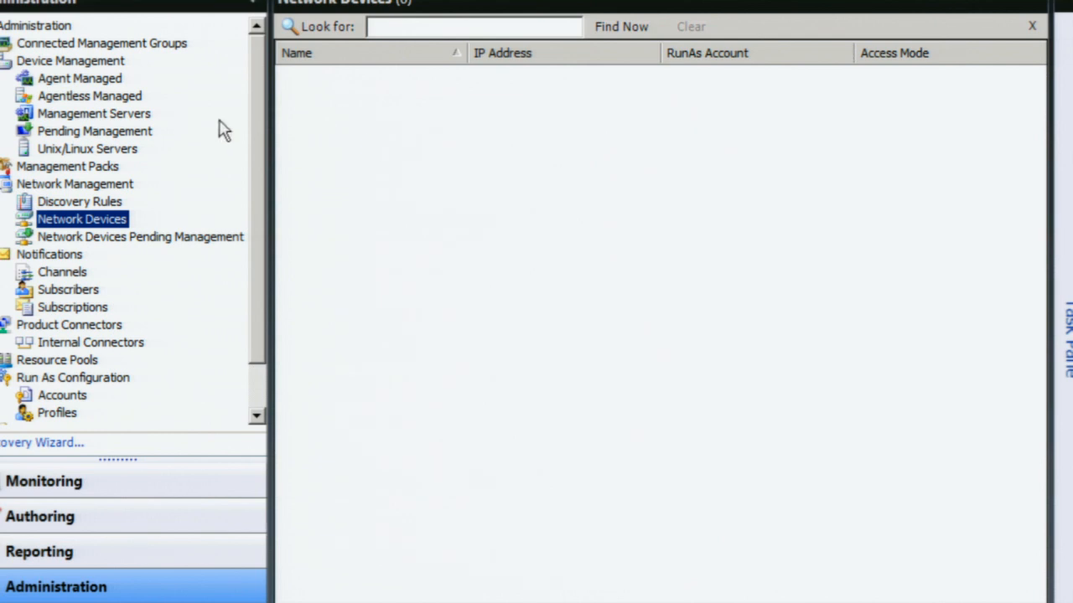
Step: Personalize the Network Devices view to show Vendor and Model columns
right_click(462, 105)
left_click(494, 122)
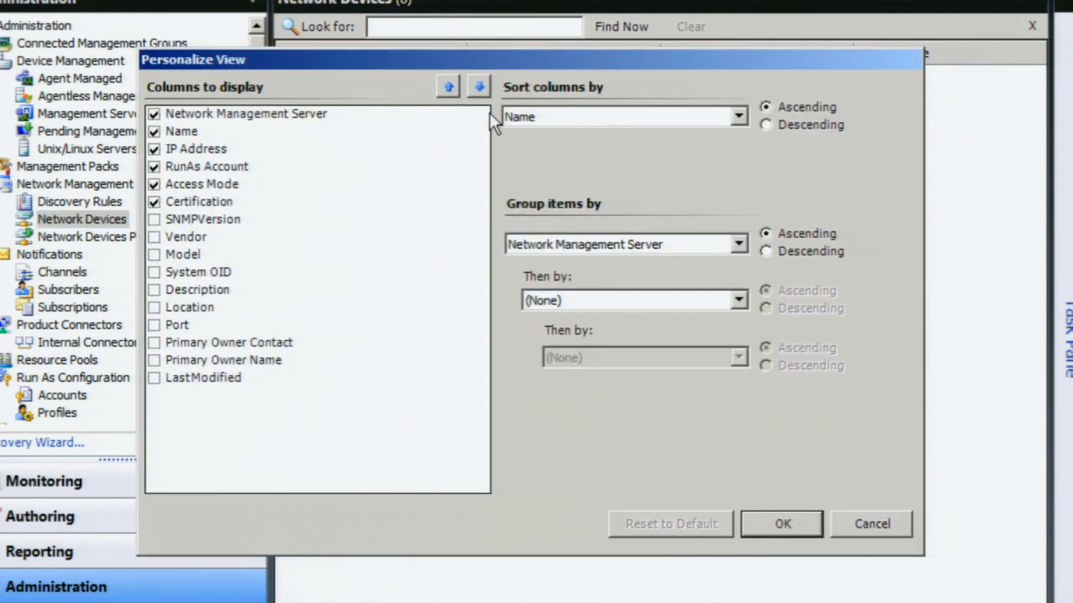
left_click(153, 236)
left_click(154, 254)
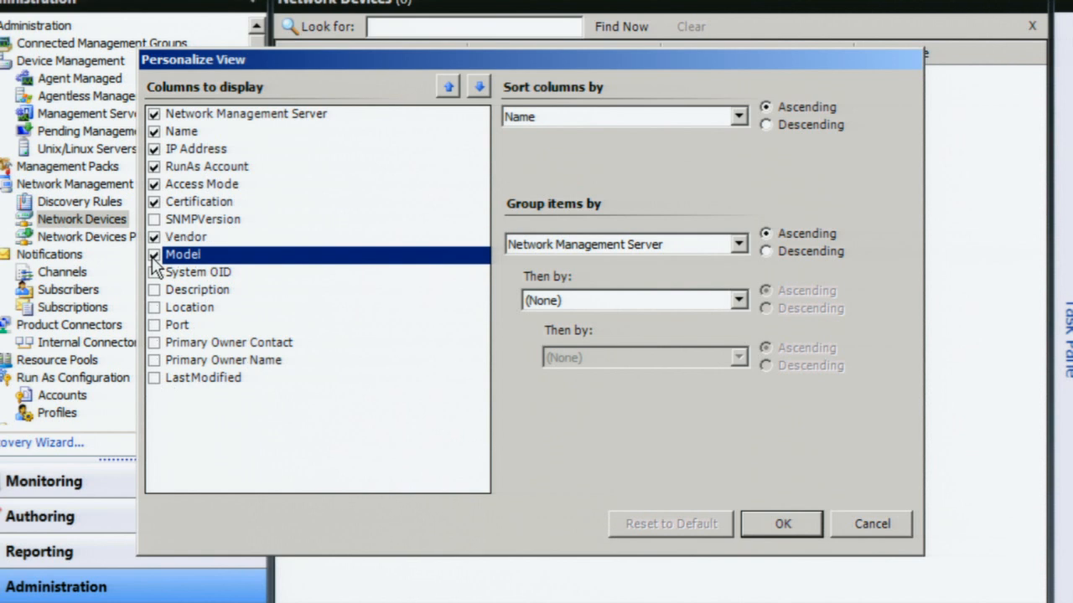
left_click(779, 529)
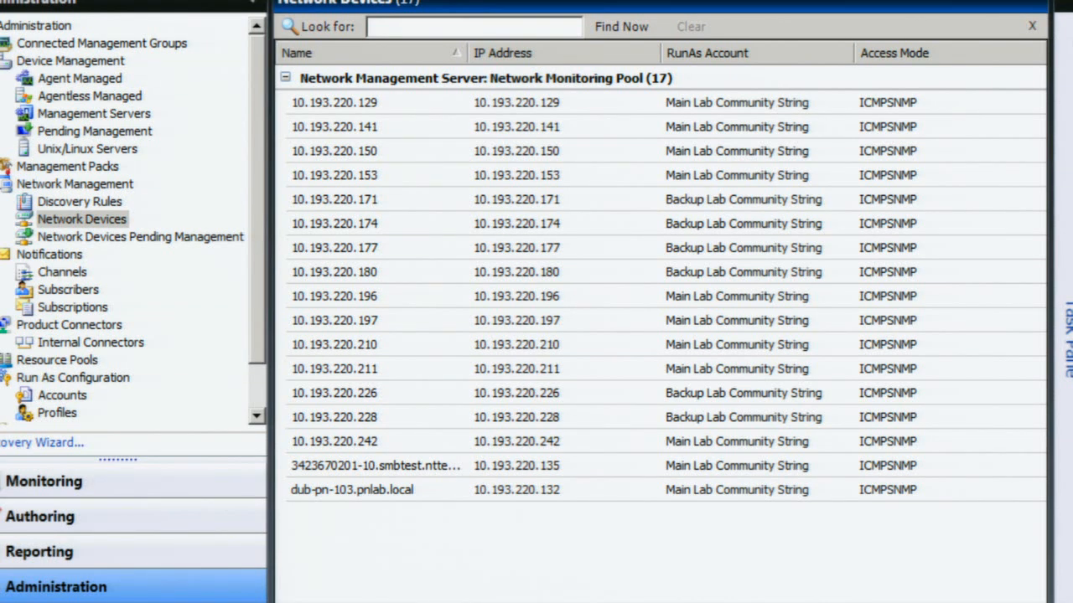
scroll(660, 276, "right", 6)
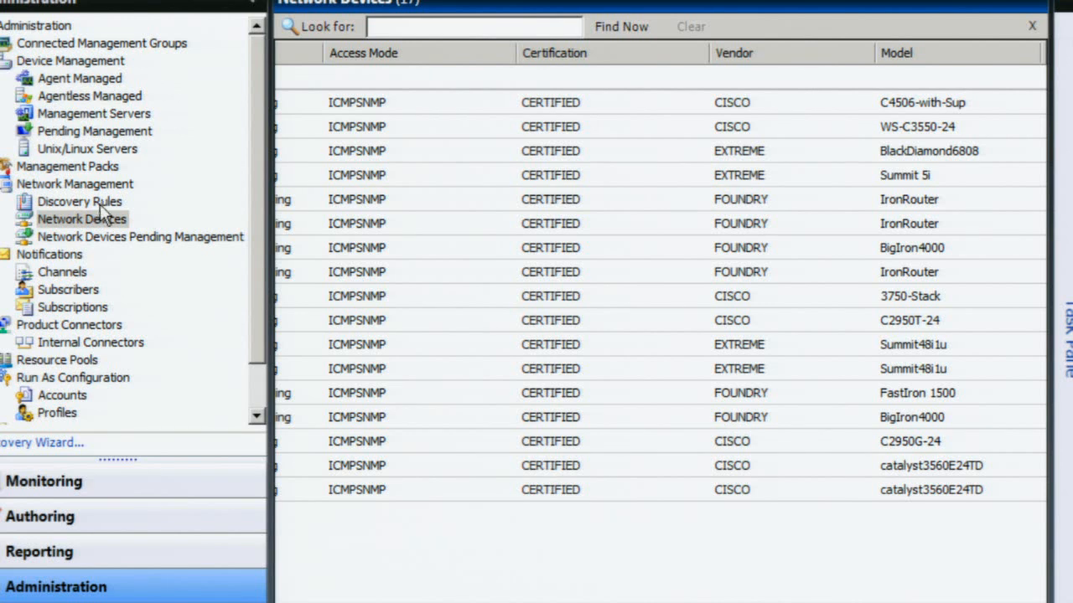
left_click(153, 238)
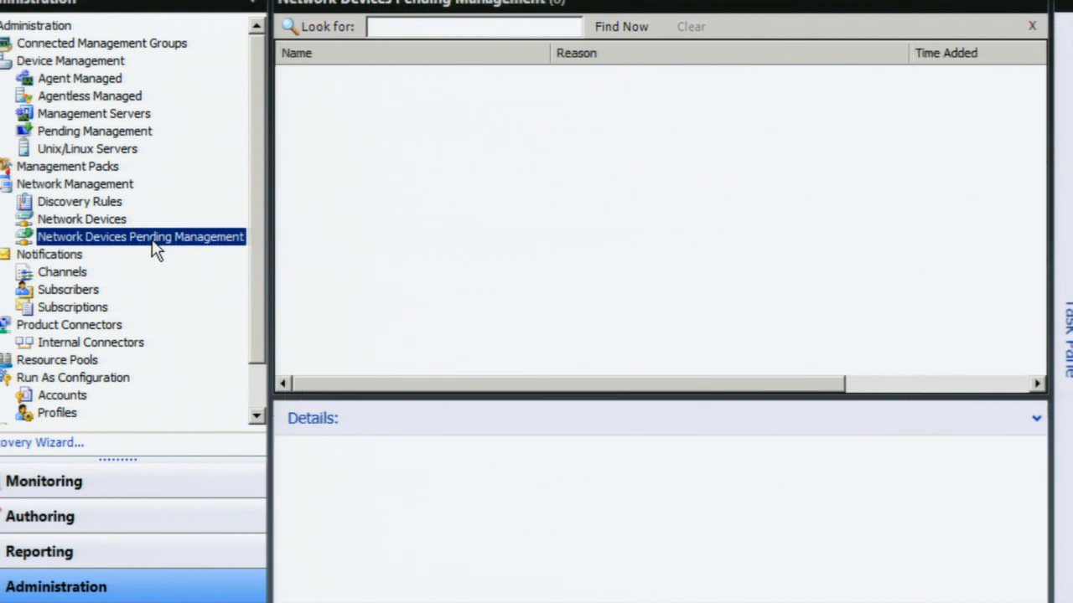
left_click(95, 217)
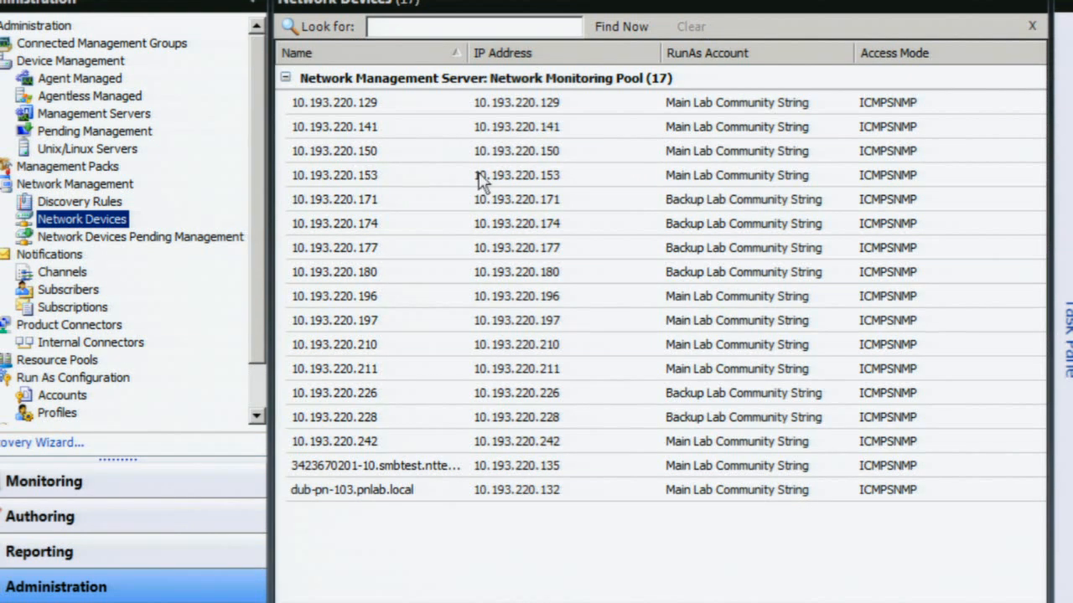